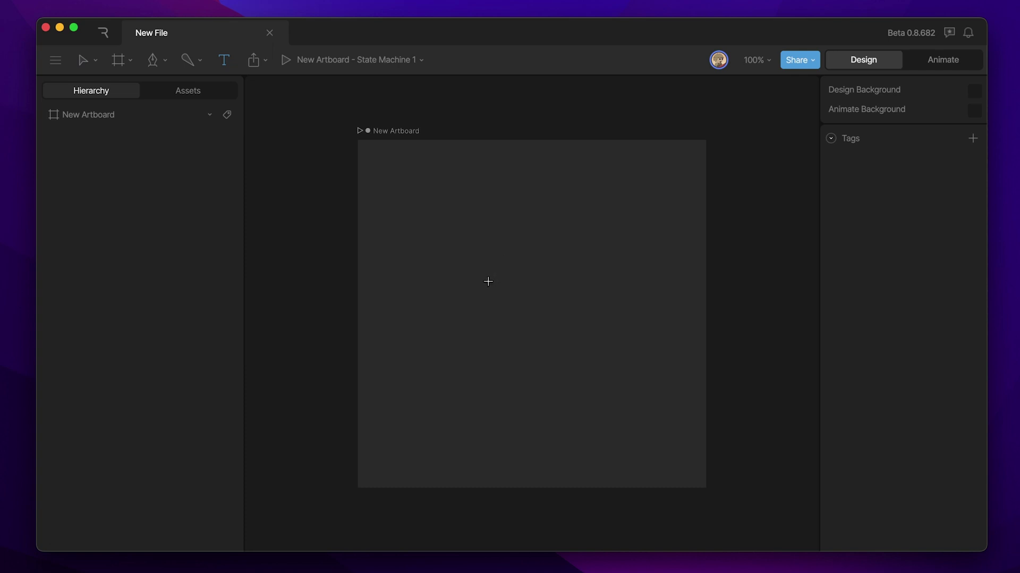
# Step: Place a text object on the artboard and set its content to METRONOME
pyautogui.click(488, 281)
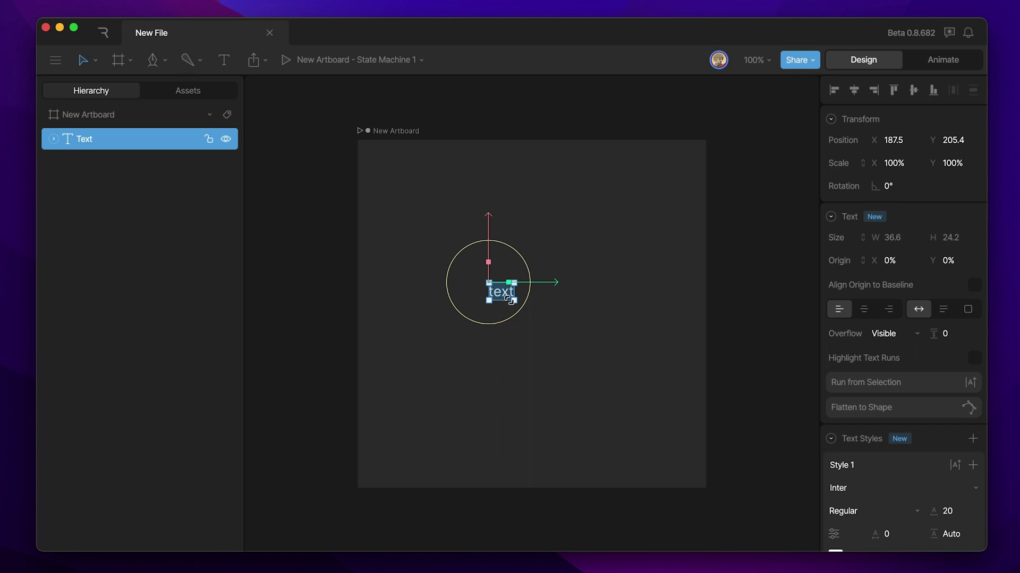
pyautogui.write('METR')
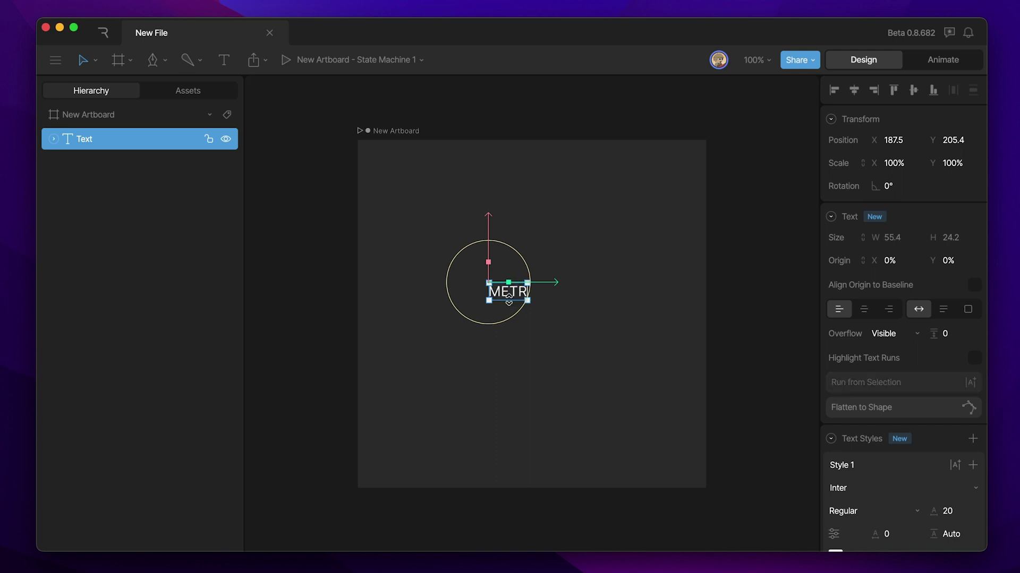
pyautogui.write('ONOME')
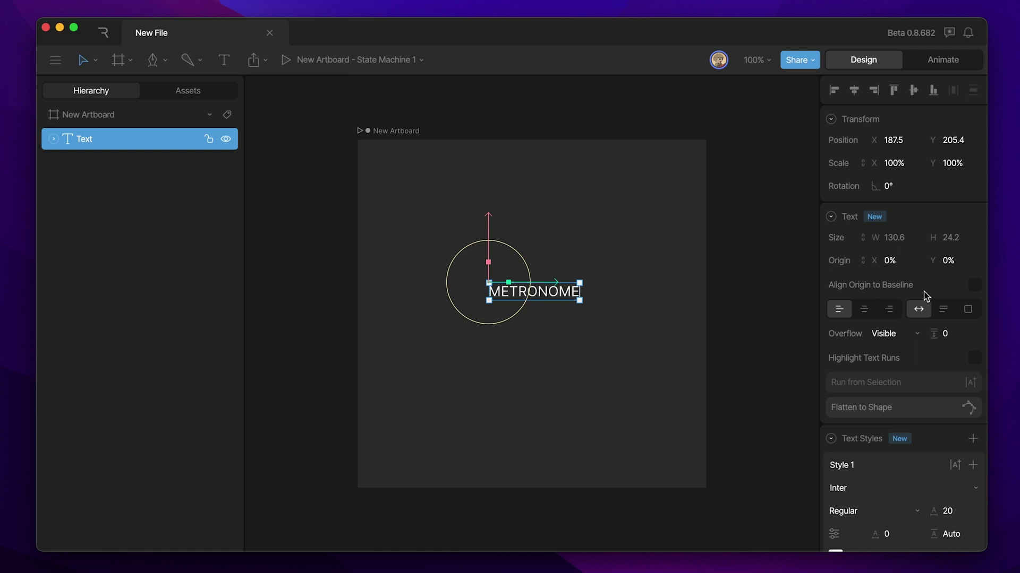
# Step: Set the METRONOME text's origin to 50% in X and Y and centre it horizontally and vertically on the artboard
pyautogui.click(907, 264)
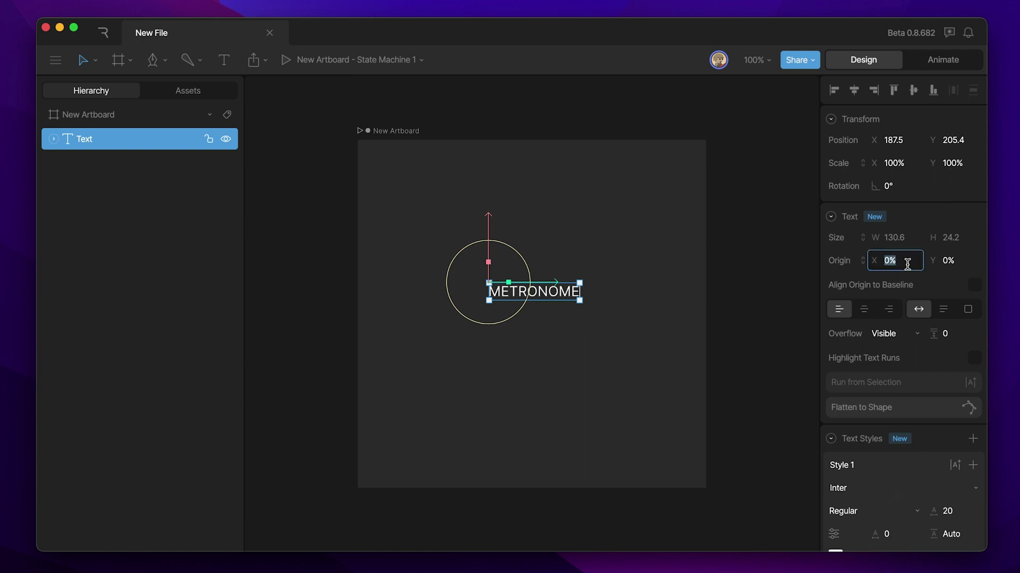
pyautogui.write('50')
pyautogui.press('Return')
pyautogui.click(957, 264)
pyautogui.write('50')
pyautogui.press('Return')
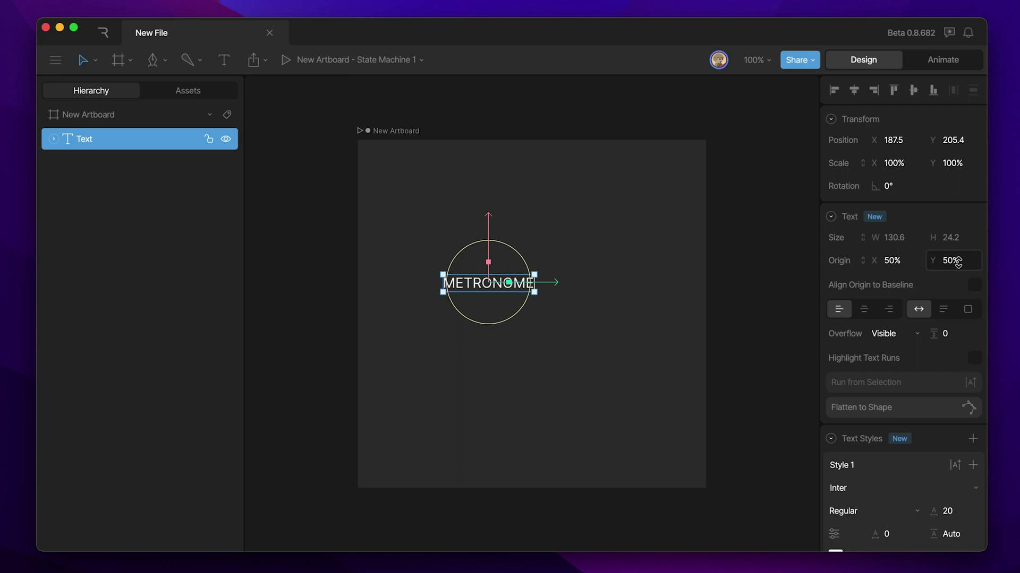
pyautogui.click(852, 91)
pyautogui.click(912, 92)
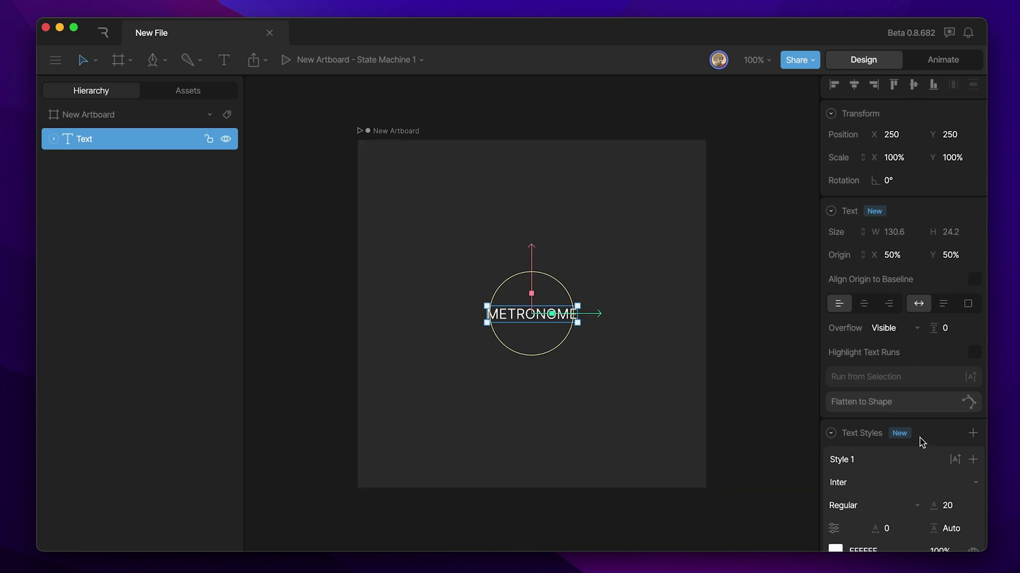
# Step: Set the METRONOME text style's font size to 37.5 and increase its variable font weight to bold
pyautogui.scroll(-5, 920, 441)
pyautogui.click(948, 293)
pyautogui.write('25')
pyautogui.moveTo(952, 295); pyautogui.dragTo(954, 286)
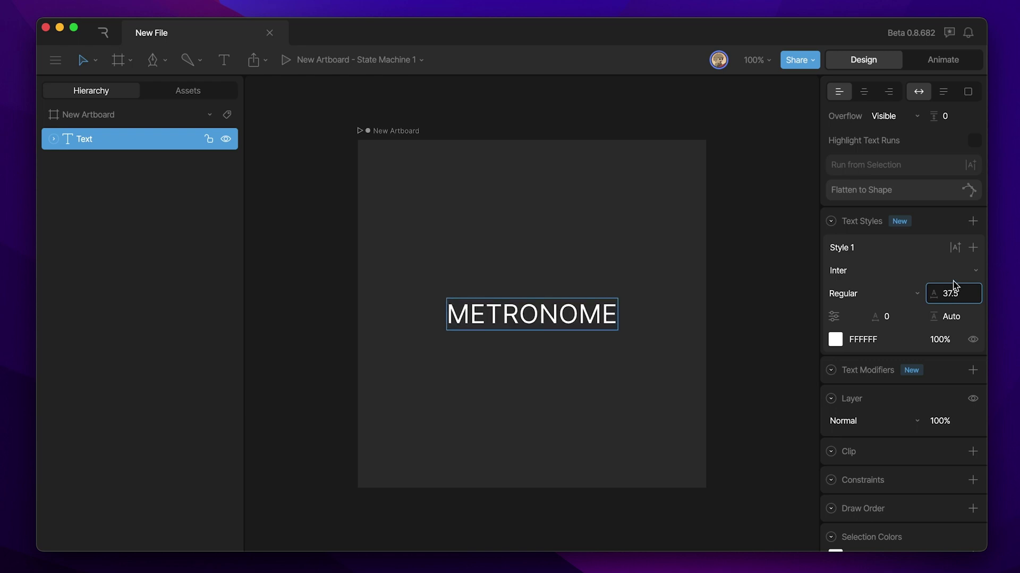
pyautogui.click(834, 317)
pyautogui.moveTo(726, 392); pyautogui.dragTo(781, 393)
pyautogui.click(739, 244)
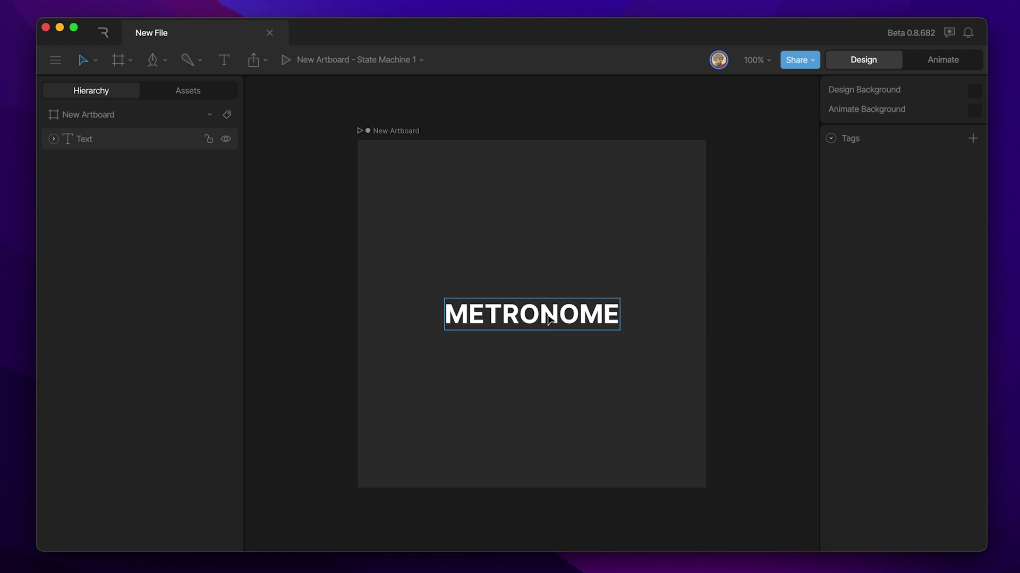
# Step: Turn the letters METR into their own text run and check the contents of both resulting runs
pyautogui.click(505, 312)
pyautogui.doubleClick(514, 313)
pyautogui.hotkey('shift', 'Left')
pyautogui.hotkey('shift', 'Left')
pyautogui.hotkey('shift', 'Left')
pyautogui.hotkey('shift', 'Left')
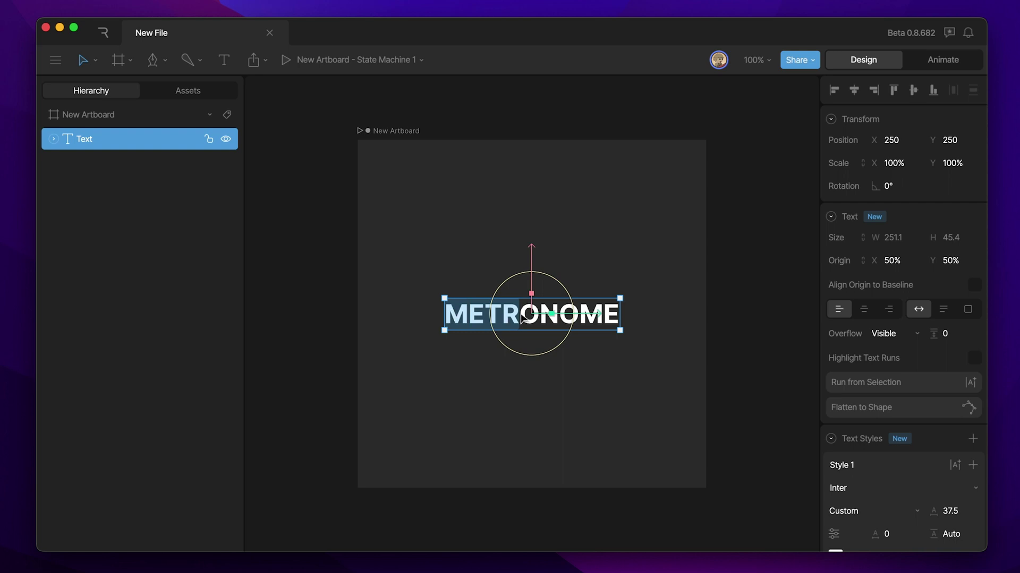
pyautogui.click(879, 384)
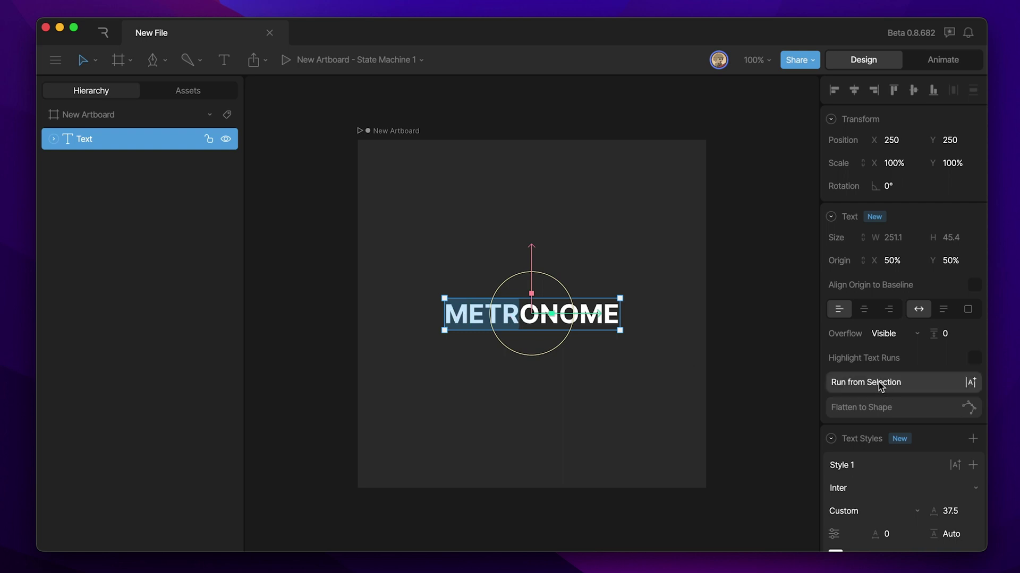
pyautogui.click(53, 140)
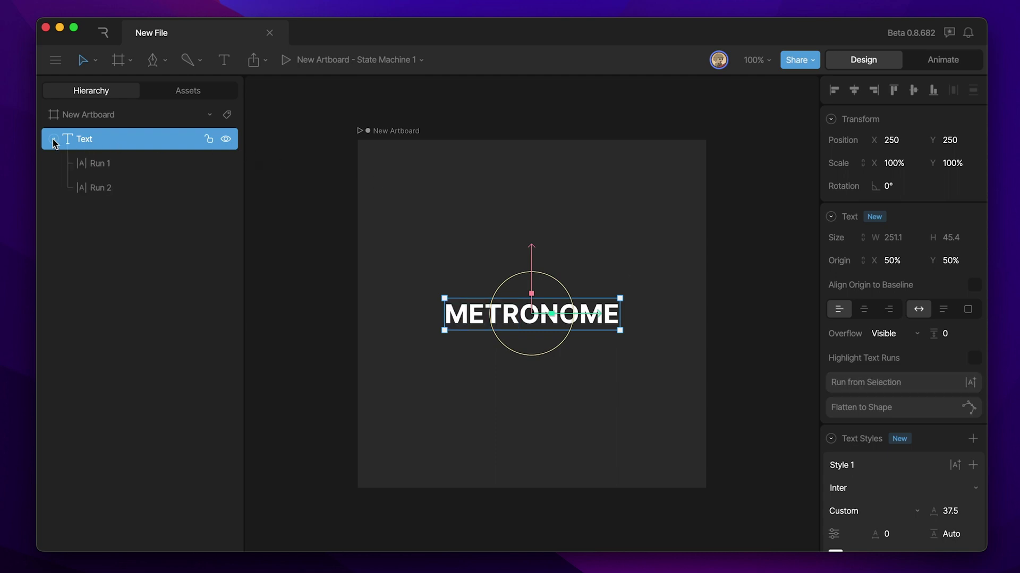
pyautogui.click(118, 165)
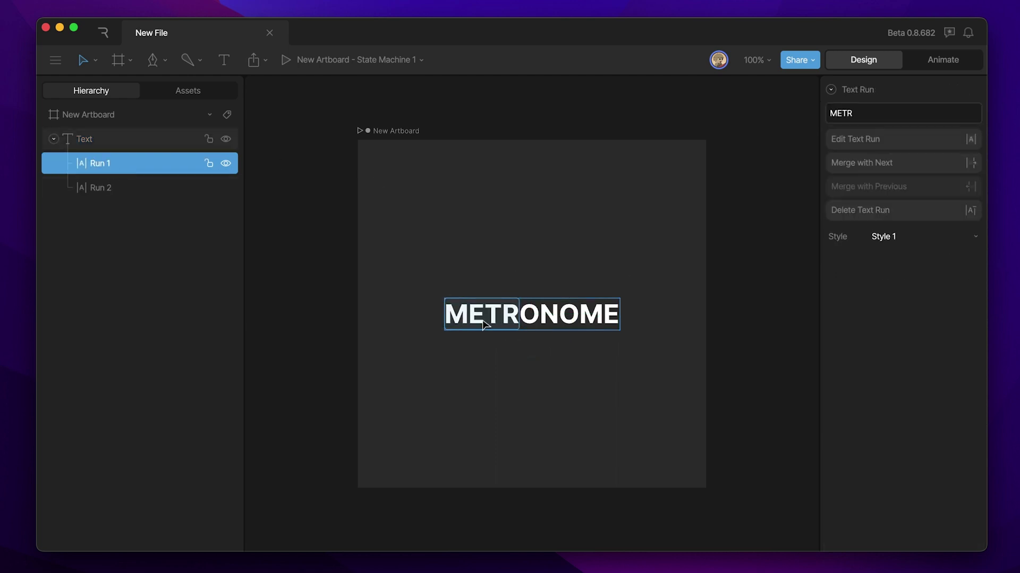
pyautogui.click(107, 190)
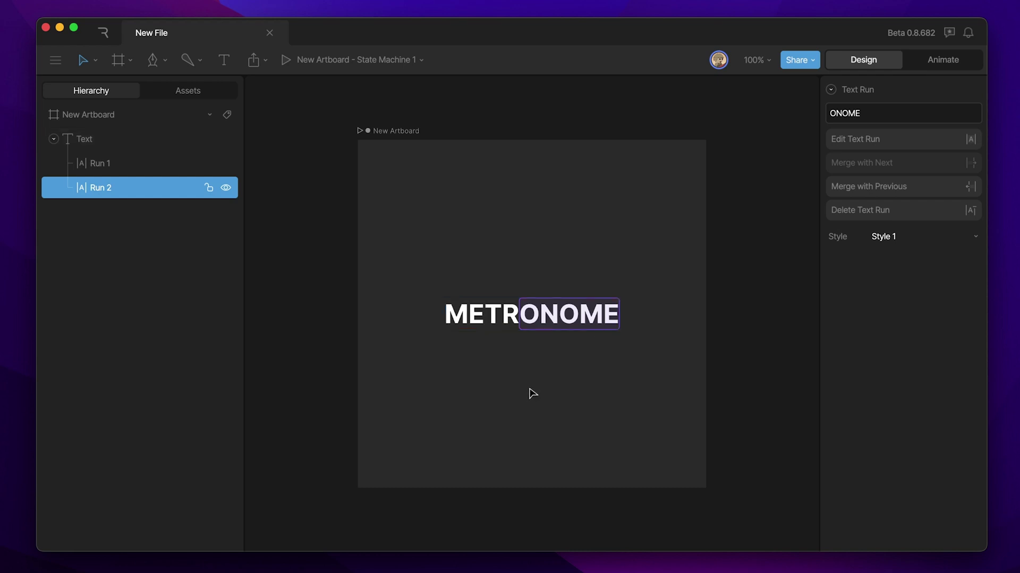
# Step: Turn the letters NOME into a separate text run and check the contents of all three runs
pyautogui.press('Escape')
pyautogui.press('Escape')
pyautogui.click(555, 322)
pyautogui.doubleClick(553, 319)
pyautogui.moveTo(543, 322); pyautogui.dragTo(618, 321)
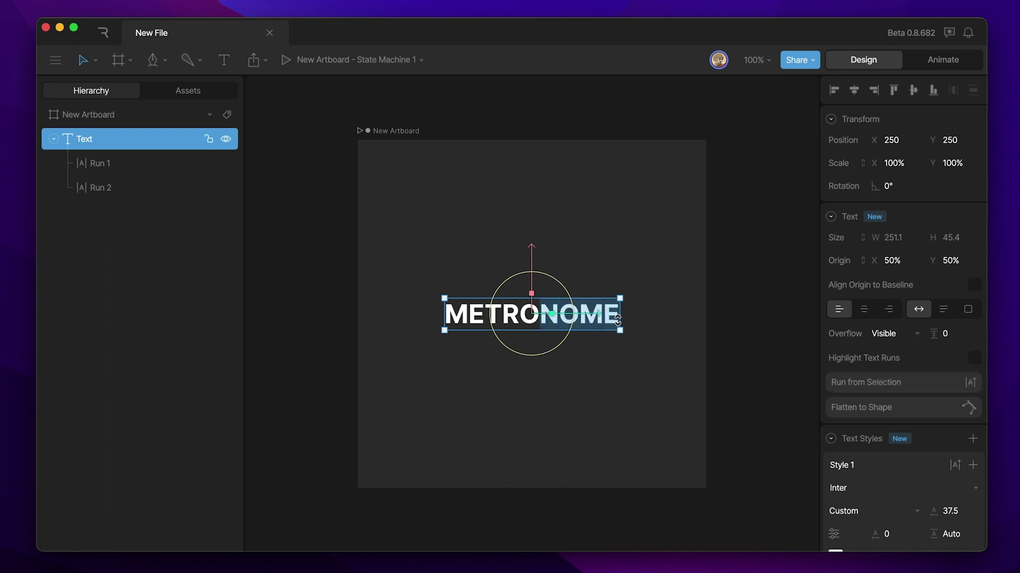
pyautogui.click(871, 385)
pyautogui.click(139, 170)
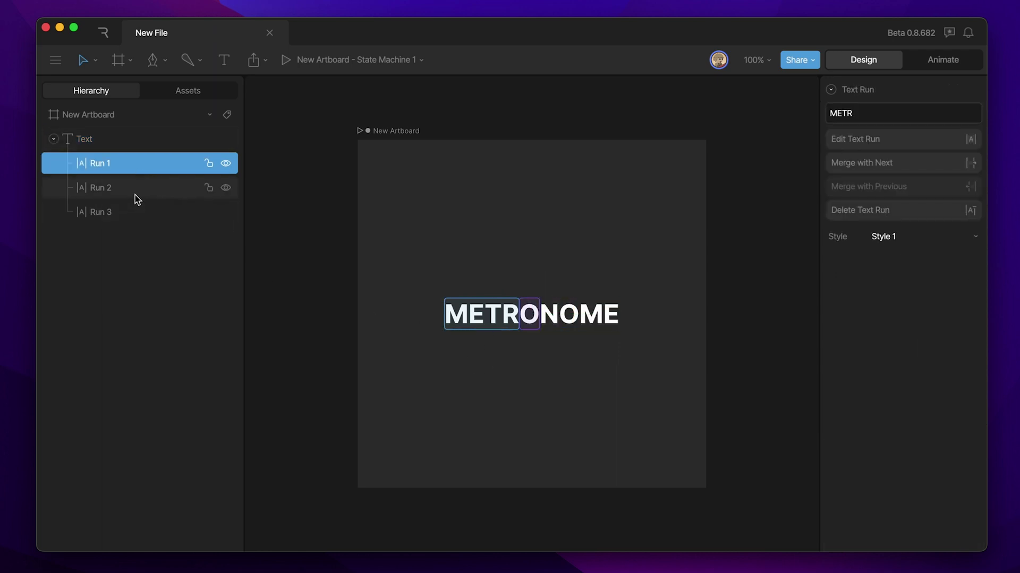
pyautogui.click(136, 197)
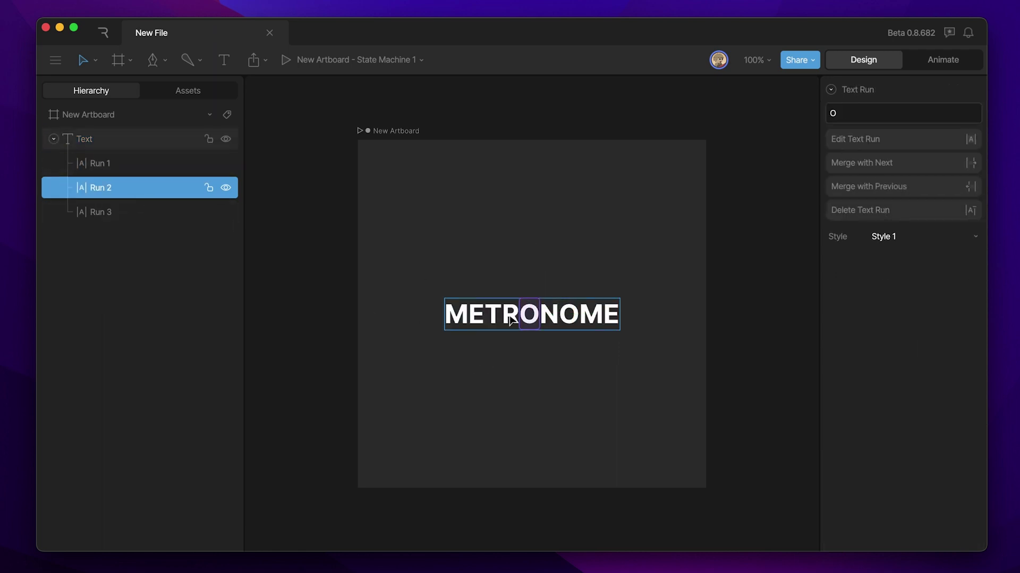
pyautogui.click(91, 213)
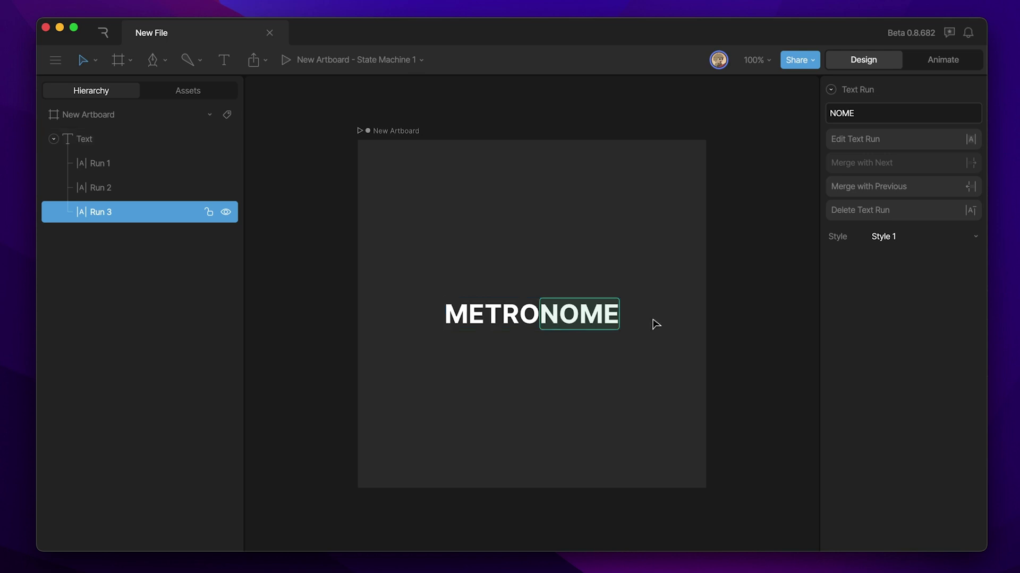
# Step: Add three text modifier groups to the METRONOME text object
pyautogui.click(119, 139)
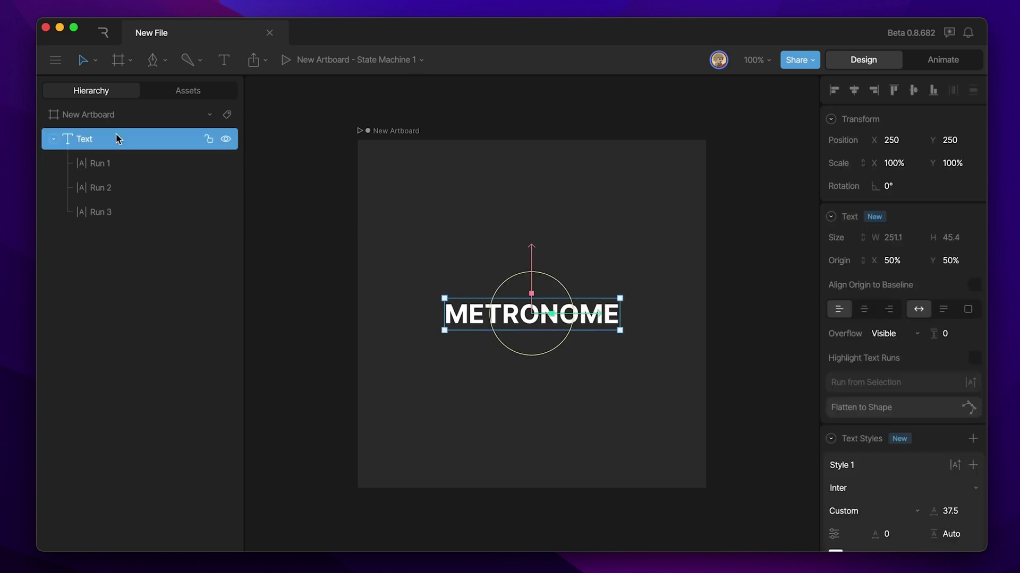
pyautogui.scroll(-5, 871, 488)
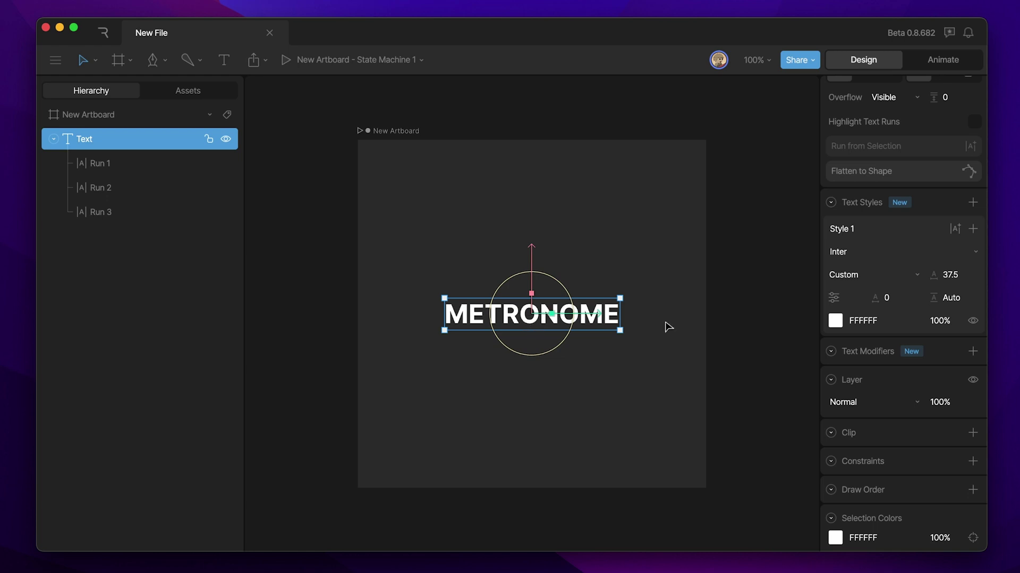
pyautogui.click(973, 352)
pyautogui.click(973, 352)
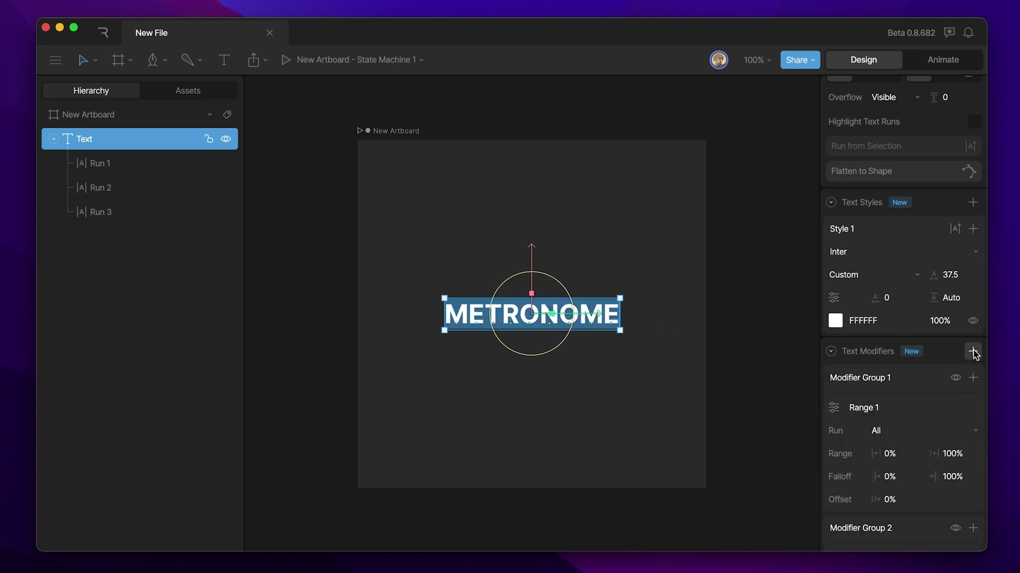
pyautogui.click(973, 352)
pyautogui.scroll(-5, 942, 416)
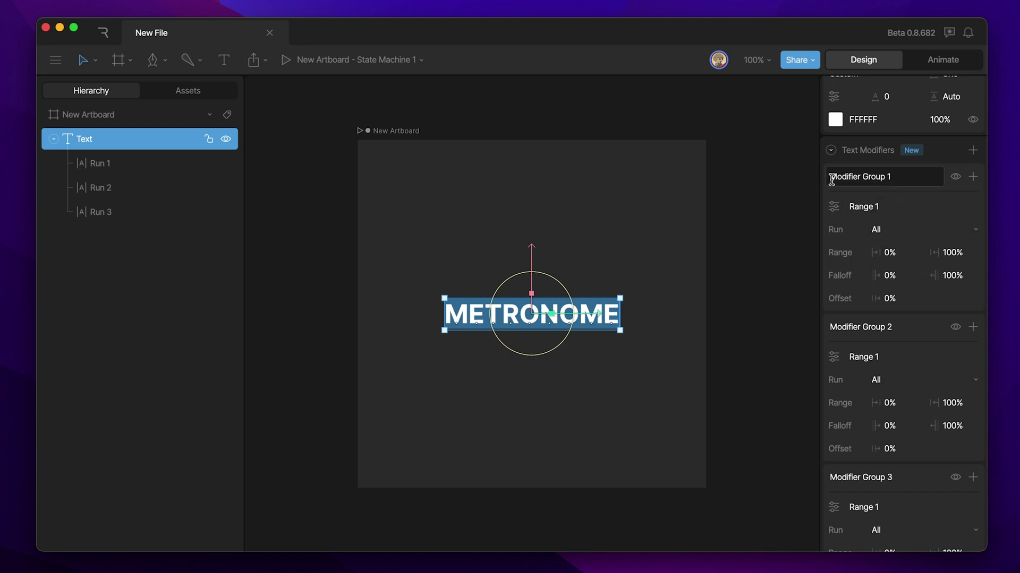
# Step: Assign Run 1, Run 2 and Run 3 to the ranges of Modifier Groups 1, 2 and 3 respectively
pyautogui.click(895, 227)
pyautogui.click(899, 281)
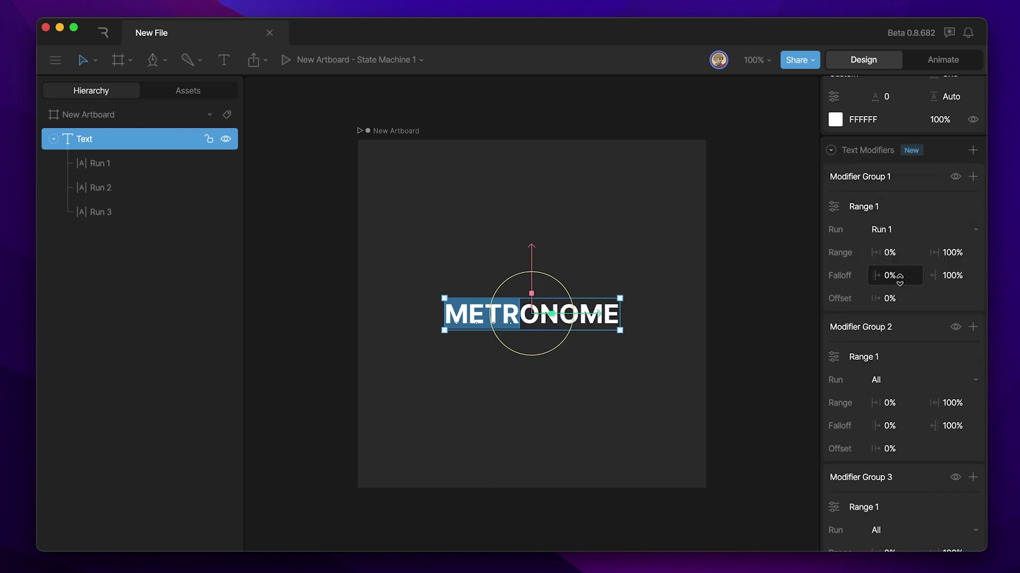
pyautogui.click(900, 380)
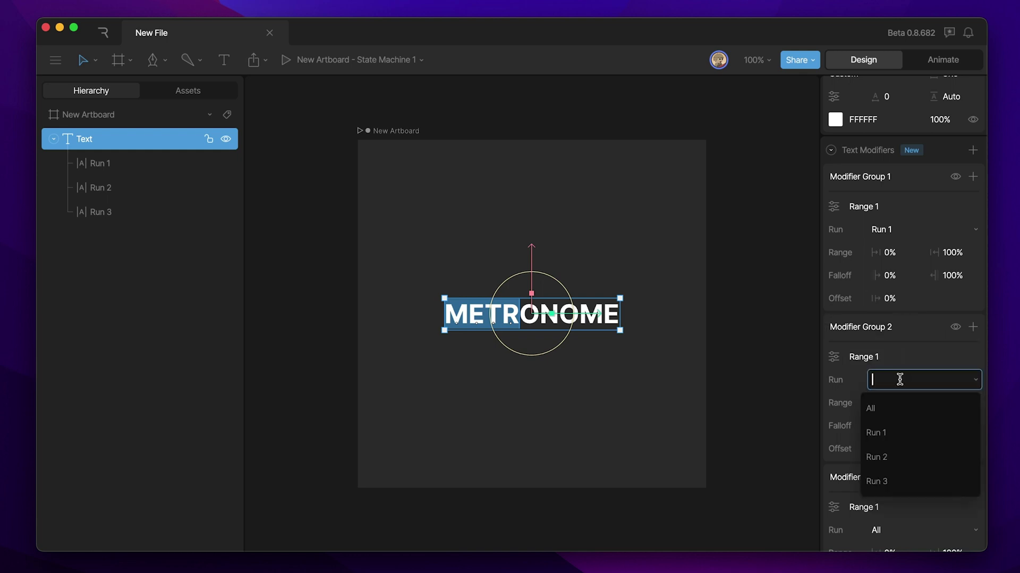
pyautogui.click(902, 460)
pyautogui.scroll(-3, 902, 461)
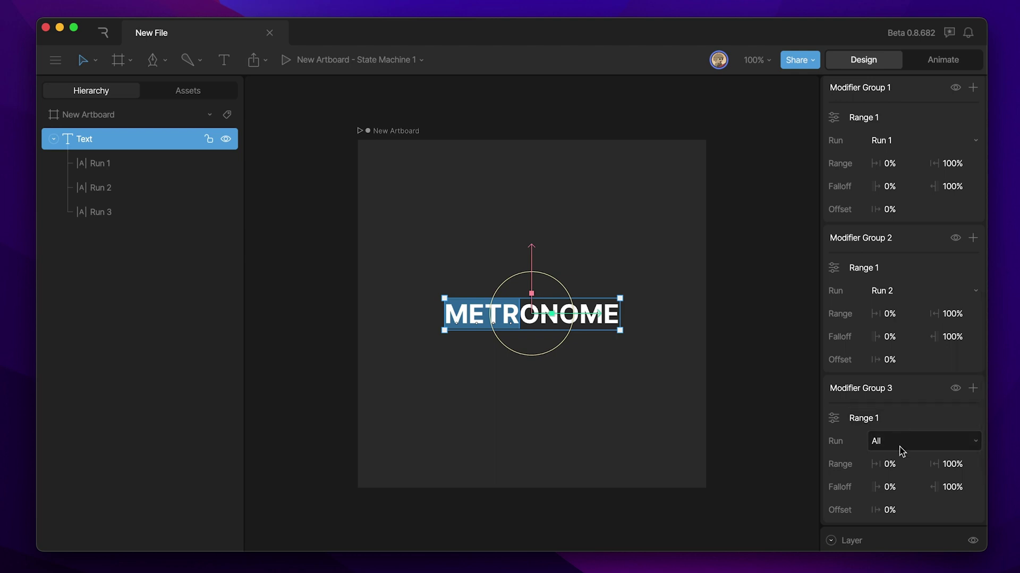
pyautogui.click(900, 446)
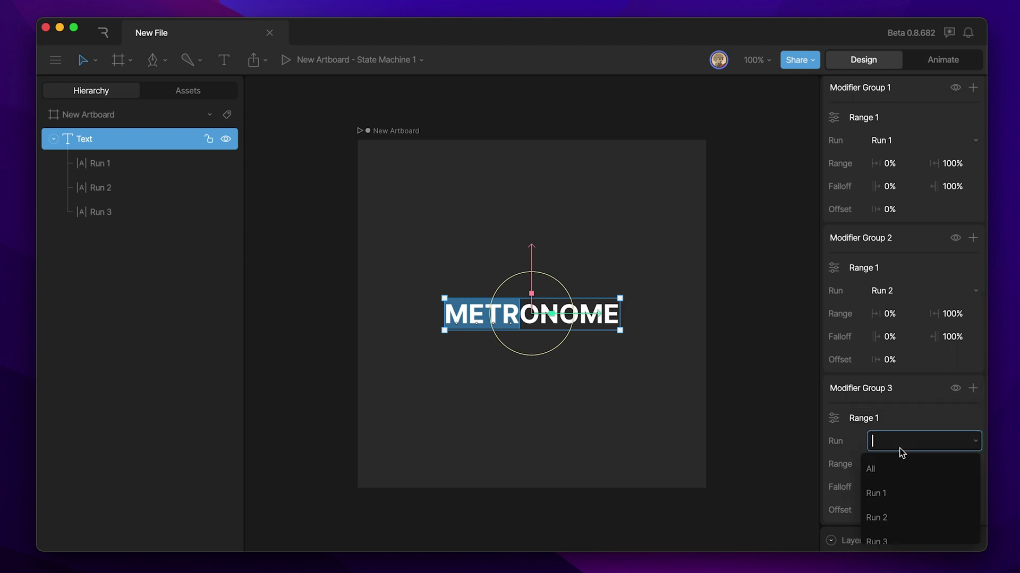
pyautogui.click(905, 539)
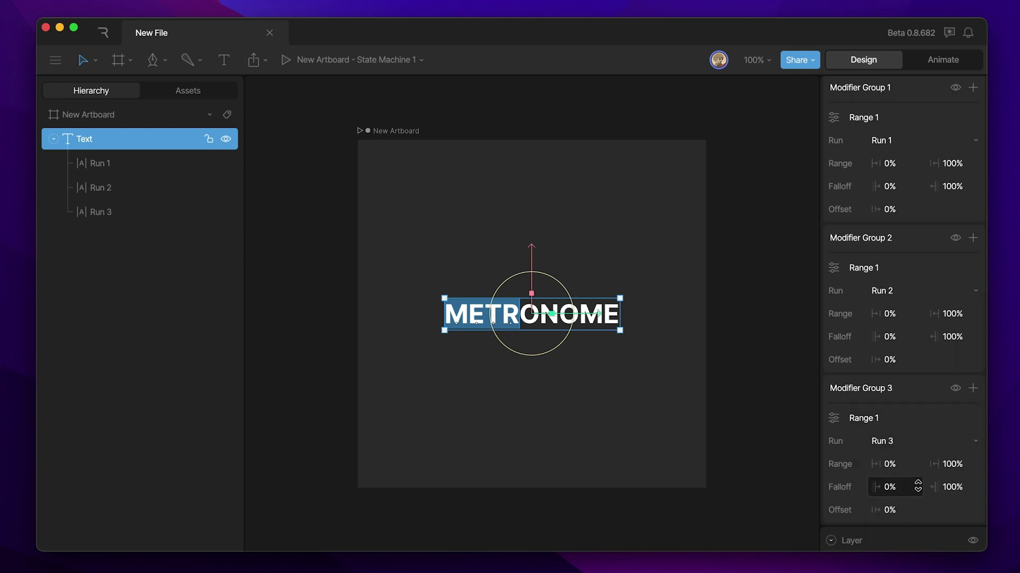
# Step: Add a Position modifier to Modifier Groups 1 and 3 and a Scale modifier to Modifier Group 2
pyautogui.click(972, 88)
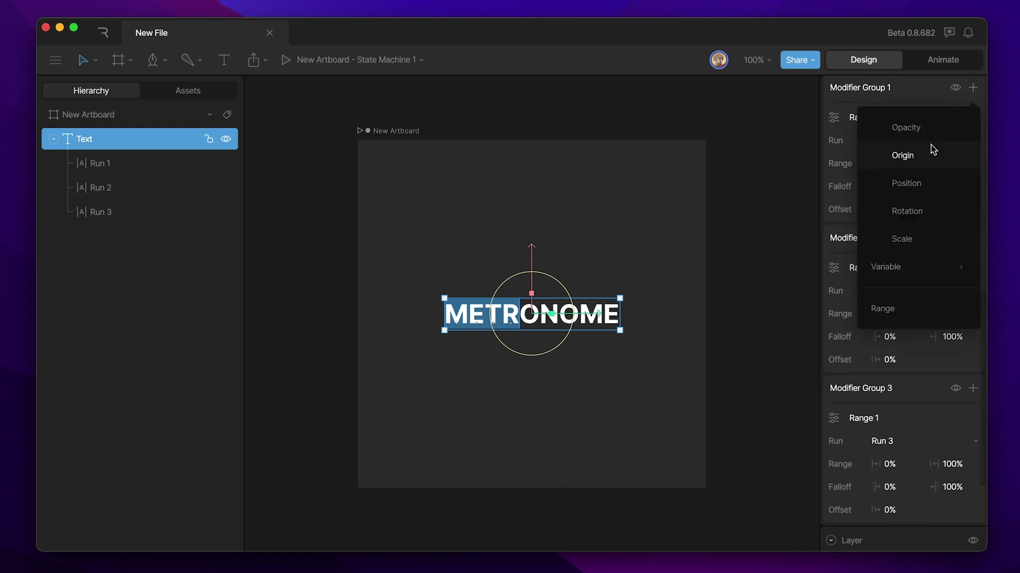
pyautogui.click(922, 187)
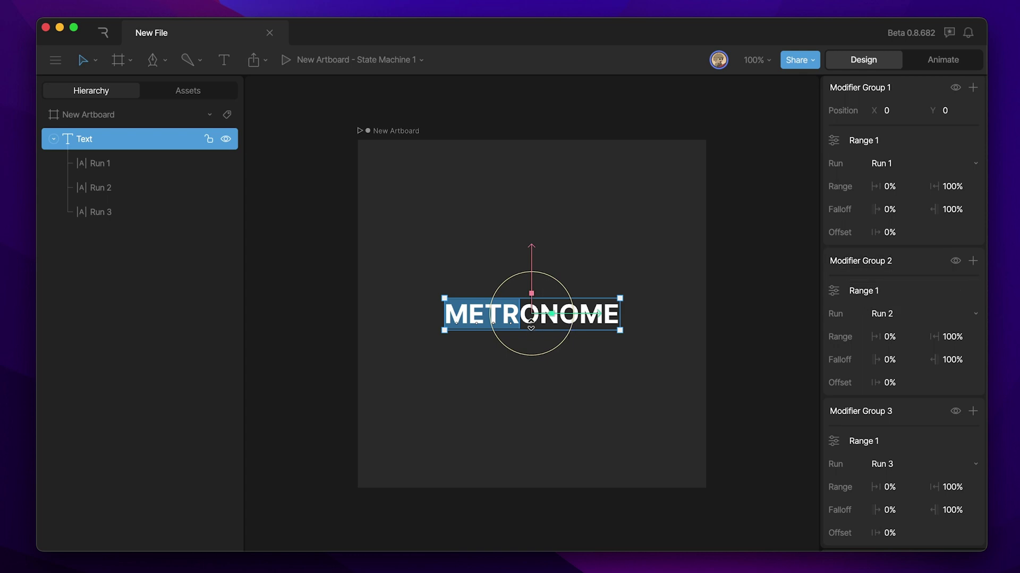
pyautogui.click(972, 261)
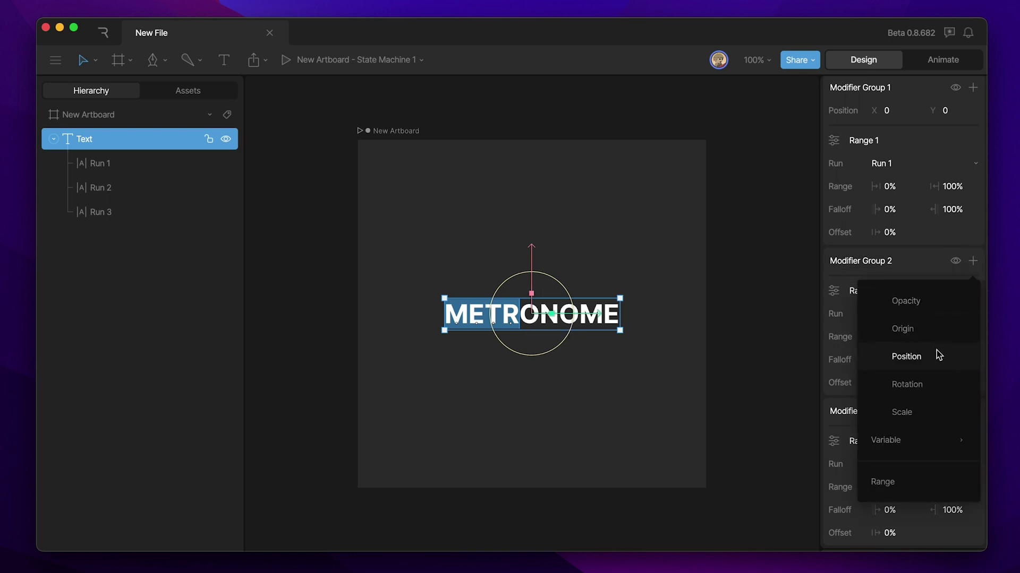
pyautogui.click(930, 412)
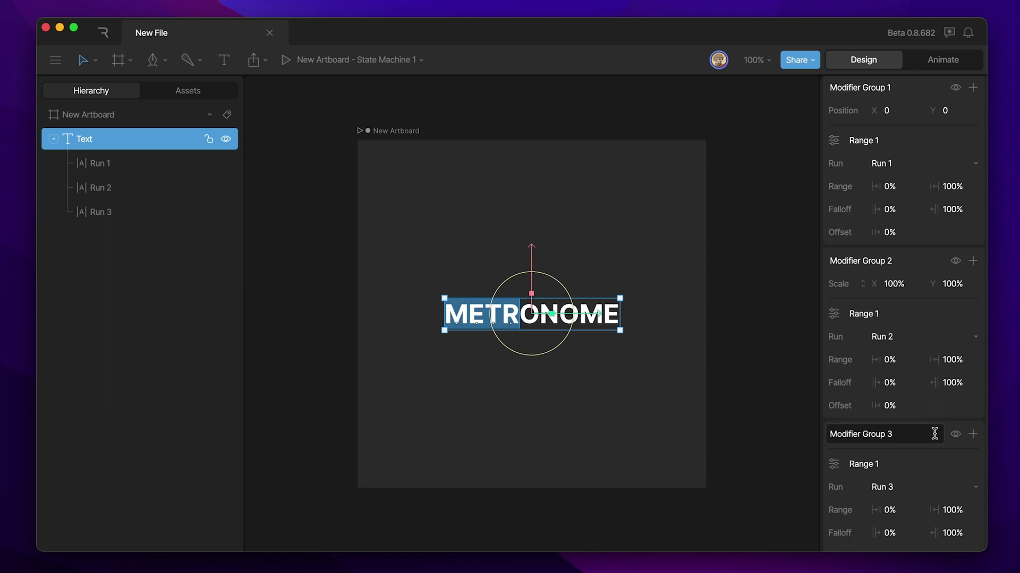
pyautogui.scroll(-2, 930, 465)
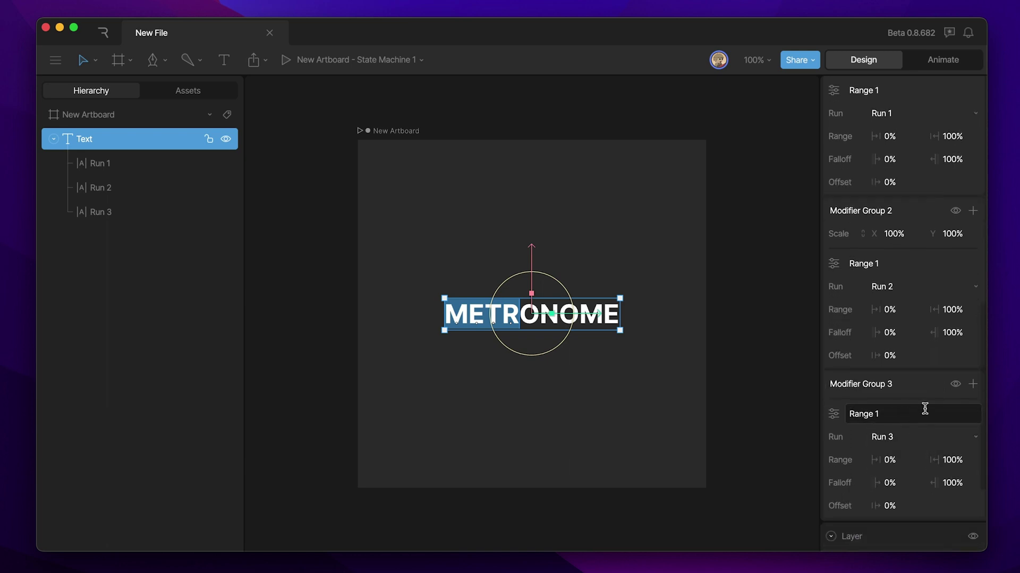
pyautogui.click(973, 385)
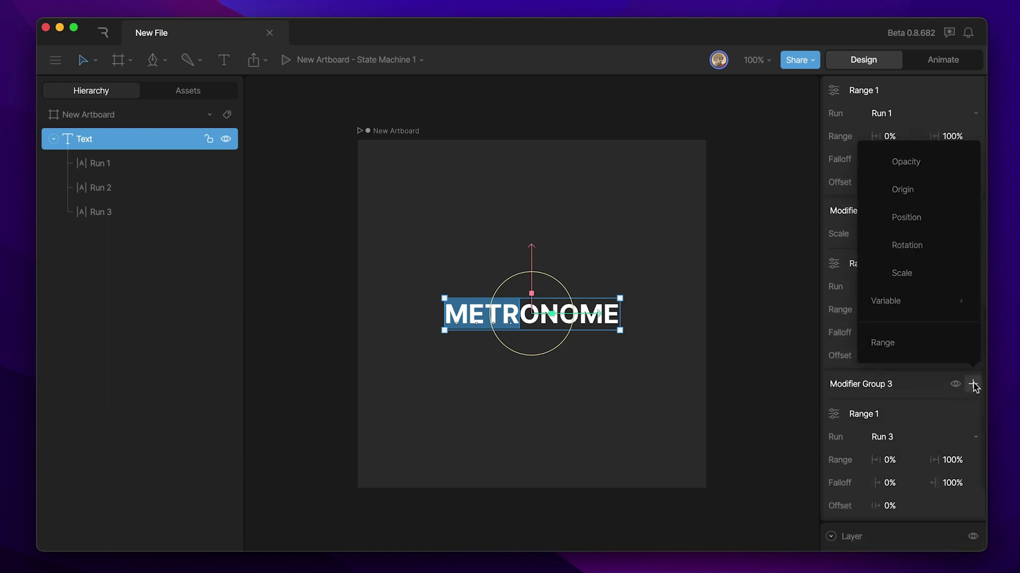
pyautogui.click(959, 225)
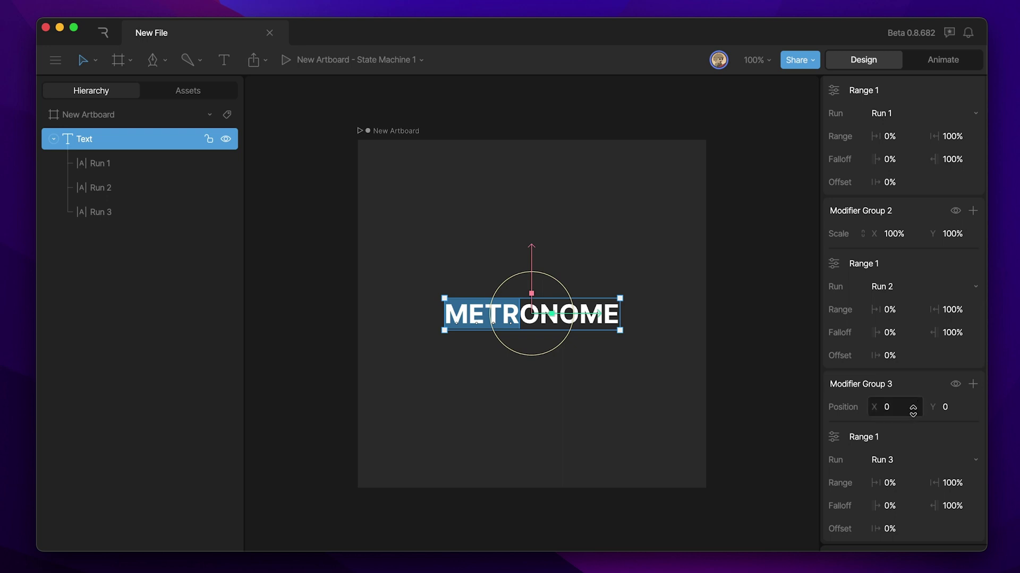
# Step: Set Modifier Group 3's X position to 42.1, try a different scale for Modifier Group 2, and undo the scale change
pyautogui.moveTo(908, 414); pyautogui.dragTo(906, 380)
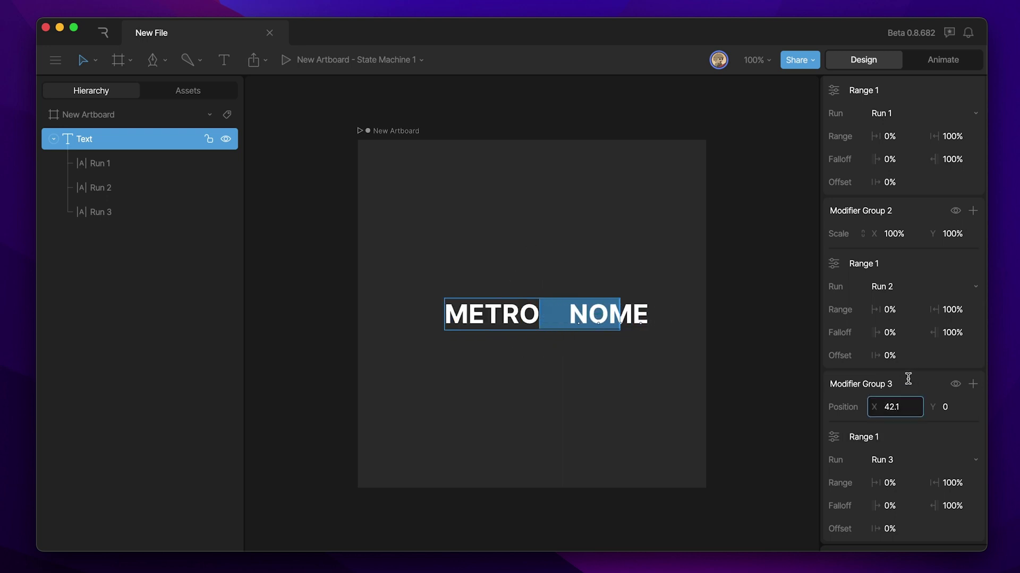
pyautogui.moveTo(898, 237); pyautogui.dragTo(904, 210)
pyautogui.hotkey('ctrl', 'z')
pyautogui.hotkey('ctrl', 'z')
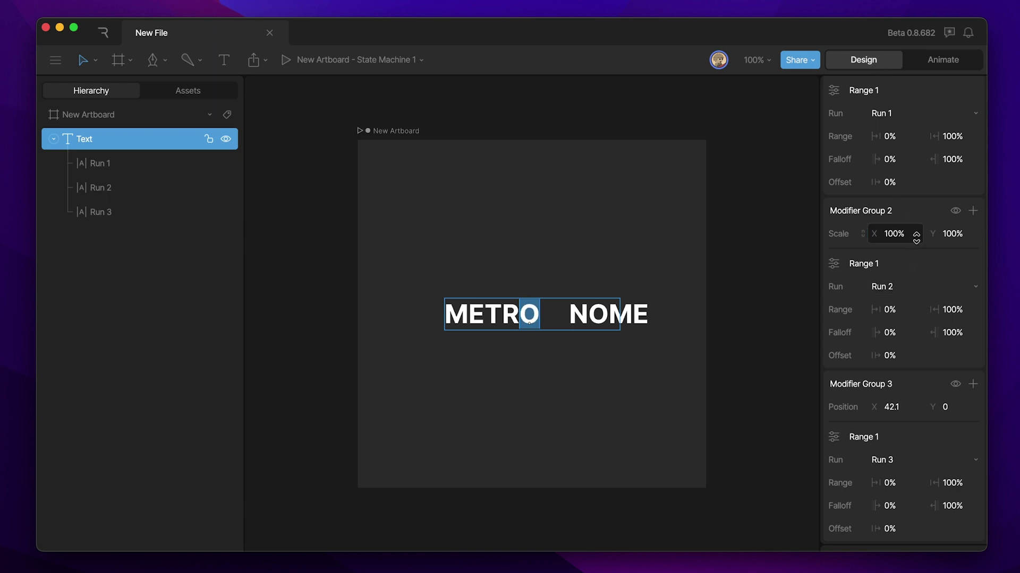
# Step: Rename the three modifier groups, in order, as Run 1 Position, Run 2 Scale and Run 3 Position
pyautogui.scroll(3, 903, 218)
pyautogui.doubleClick(901, 218)
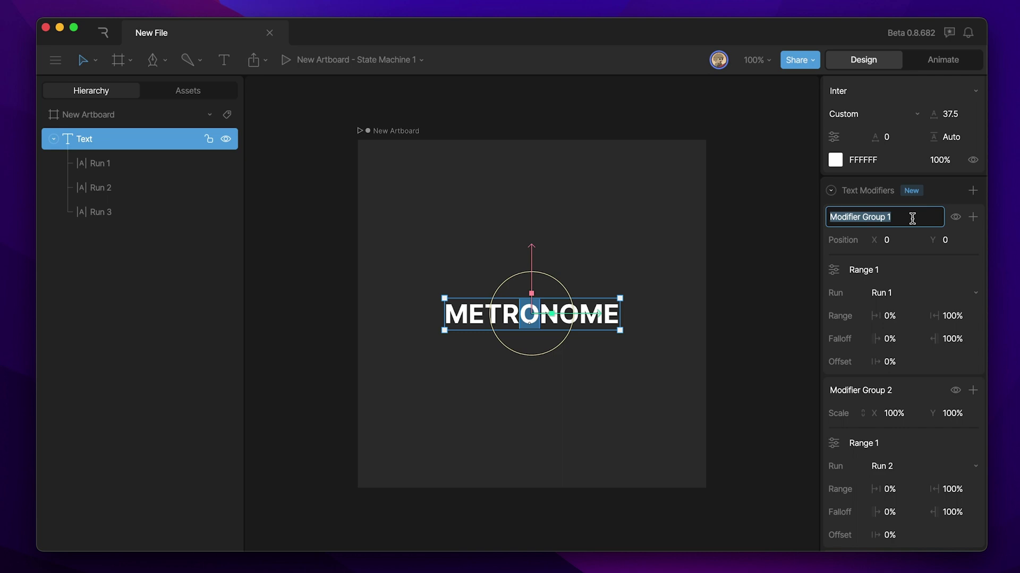
pyautogui.write('Run 1 Position')
pyautogui.press('Tab')
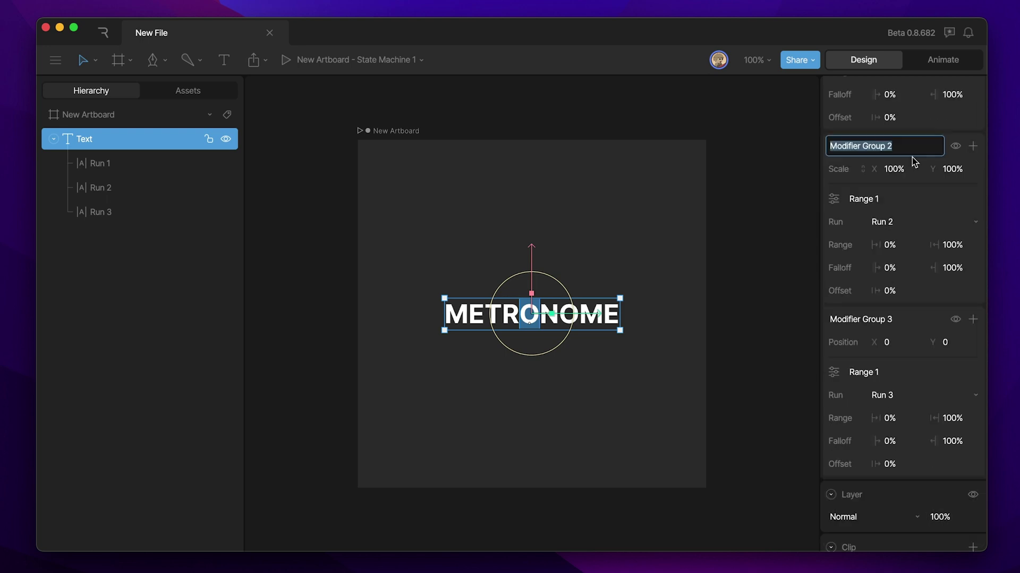
pyautogui.write('Run 2 Scale')
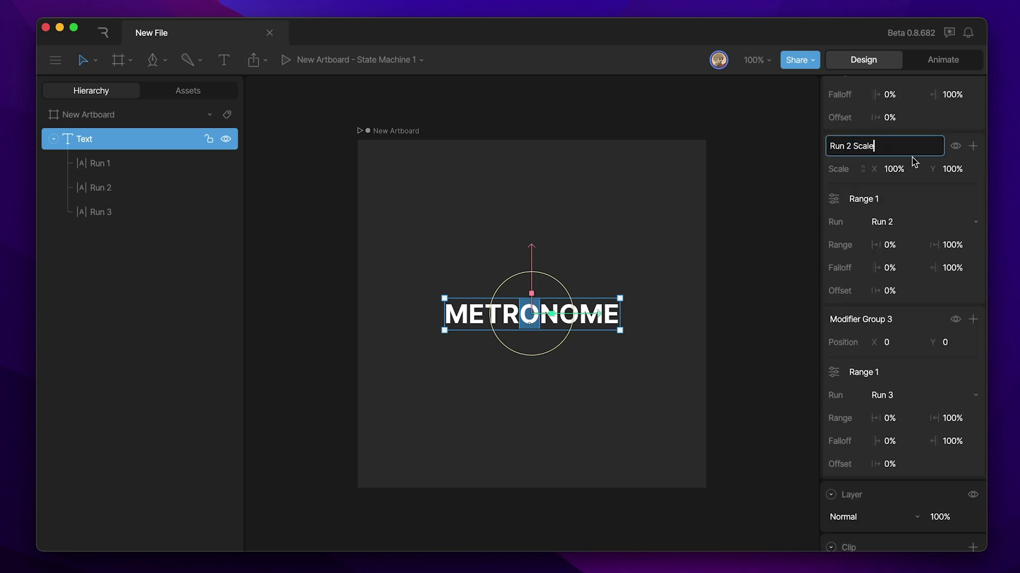
pyautogui.press('Return')
pyautogui.doubleClick(913, 320)
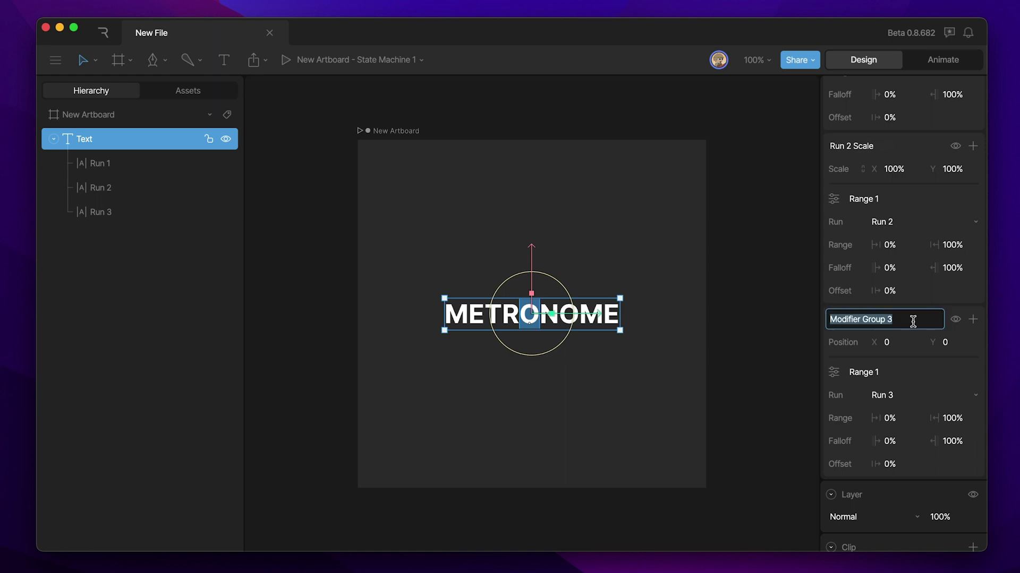
pyautogui.write('Run 3 Position')
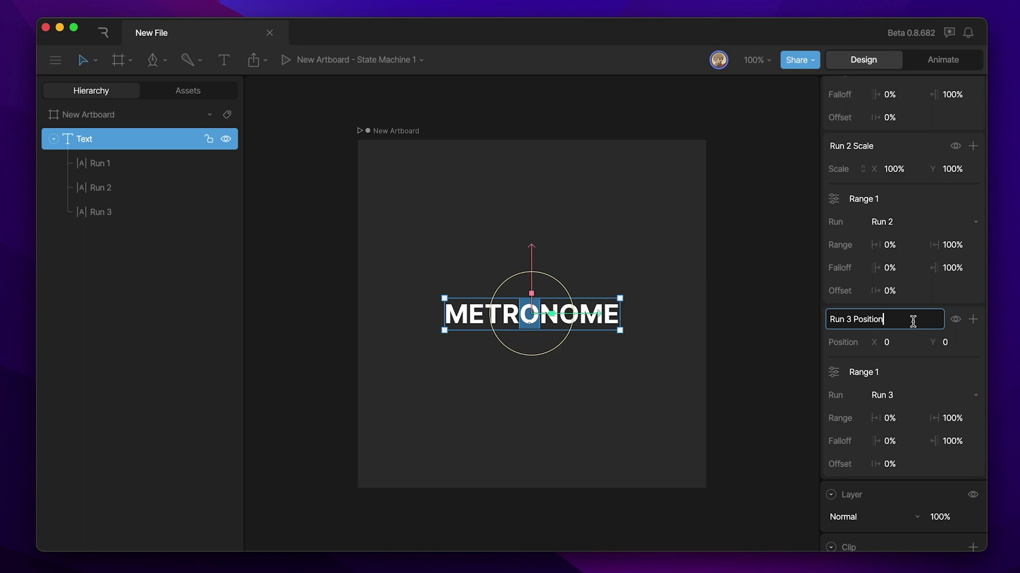
pyautogui.press('Return')
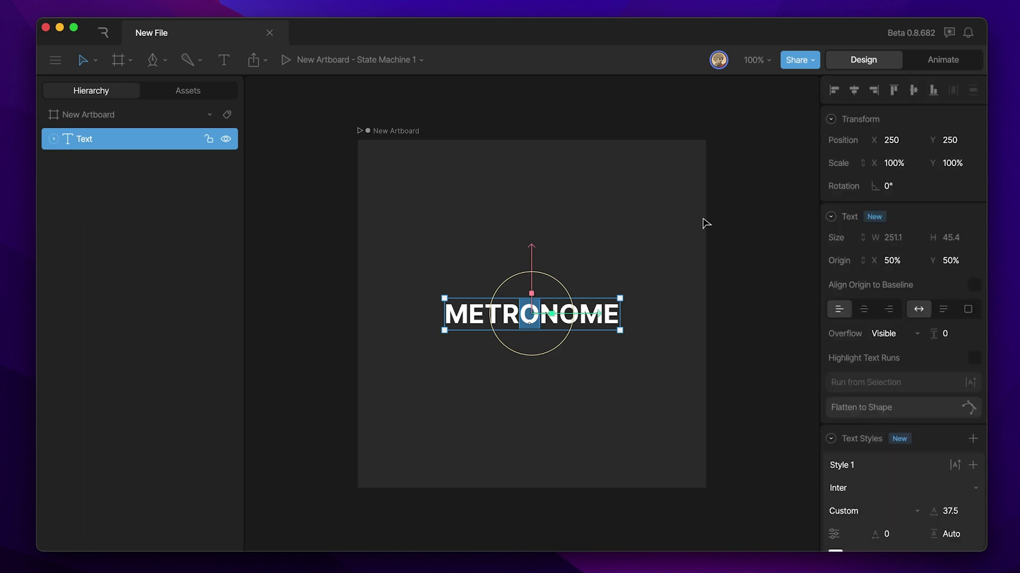
# Step: Wrap the METRONOME text object in a group and rename the group Root
pyautogui.press('super+g')
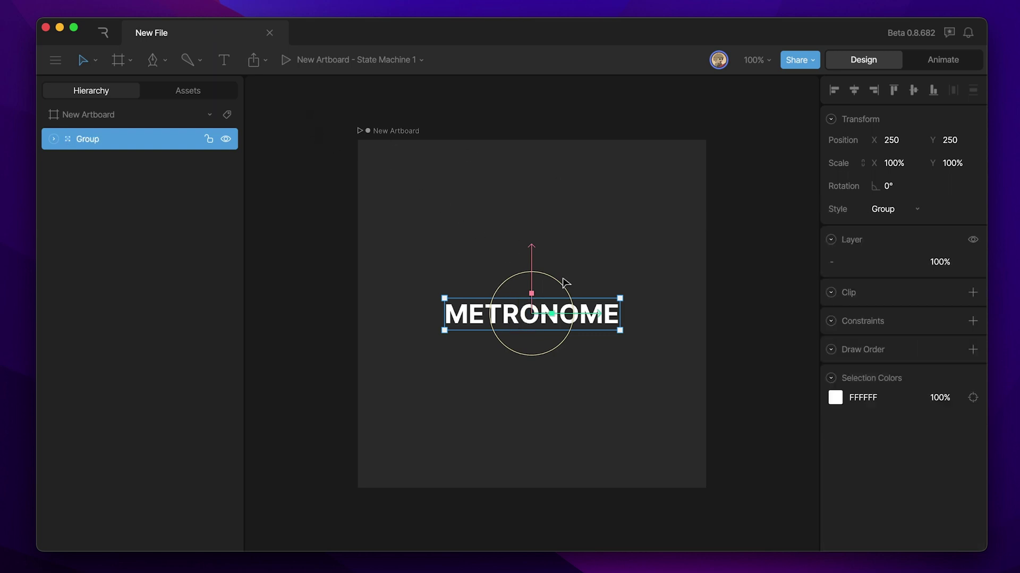
pyautogui.doubleClick(90, 140)
pyautogui.write('Root')
pyautogui.moveTo(554, 319)
pyautogui.mouseDown()
pyautogui.moveTo(571, 324)
pyautogui.moveTo(543, 327)
pyautogui.mouseUp()
pyautogui.moveTo(531, 271); pyautogui.dragTo(617, 209)
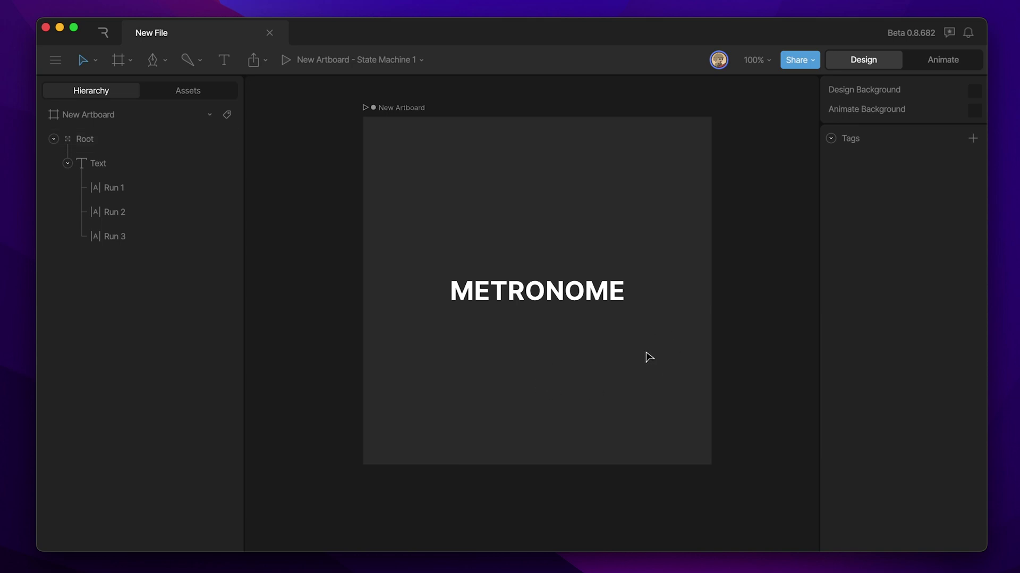
pyautogui.moveTo(648, 358); pyautogui.dragTo(652, 361)
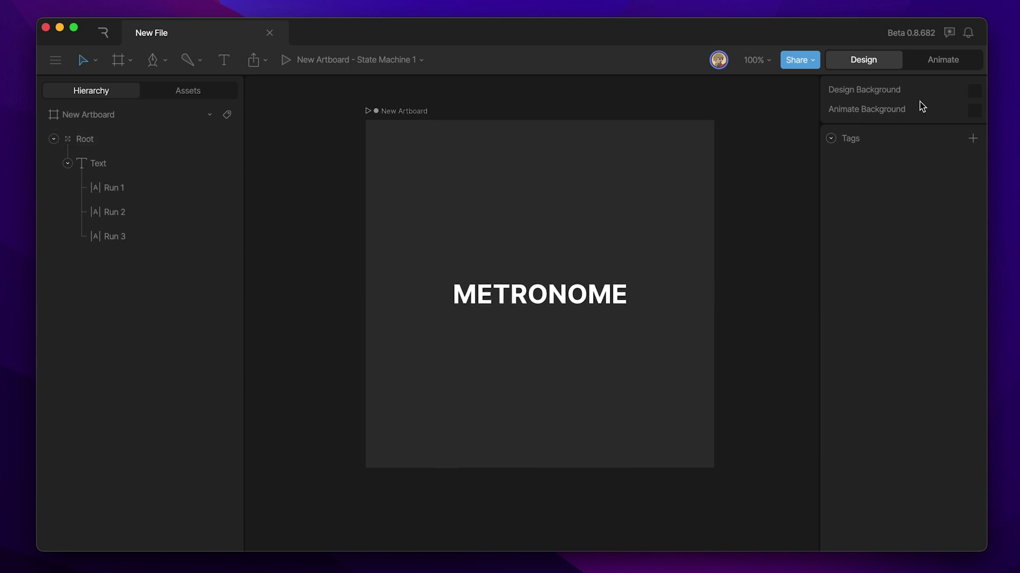
# Step: Switch to Animate mode and set Timeline 1's duration to 00:03:00
pyautogui.click(924, 68)
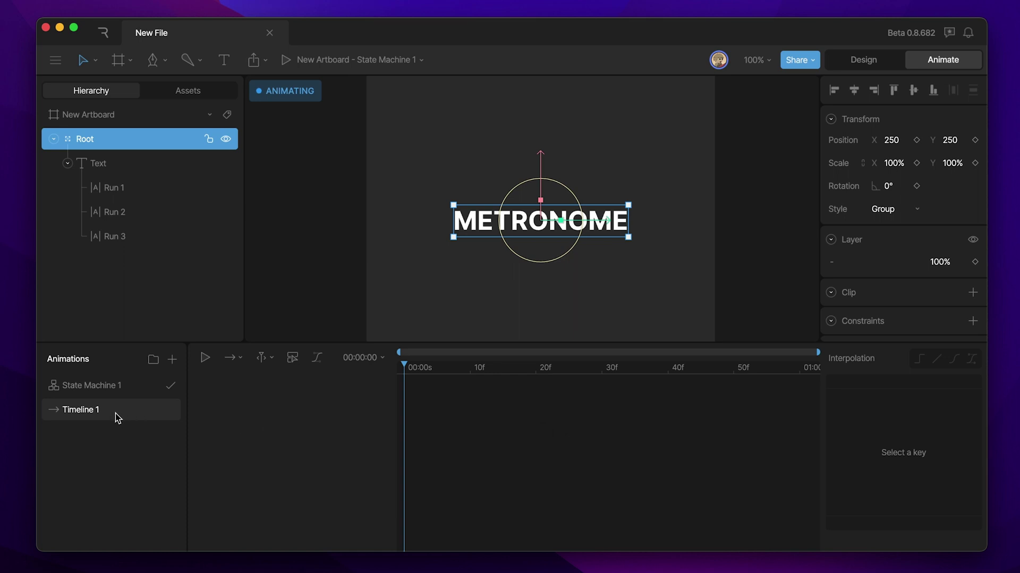
pyautogui.click(360, 361)
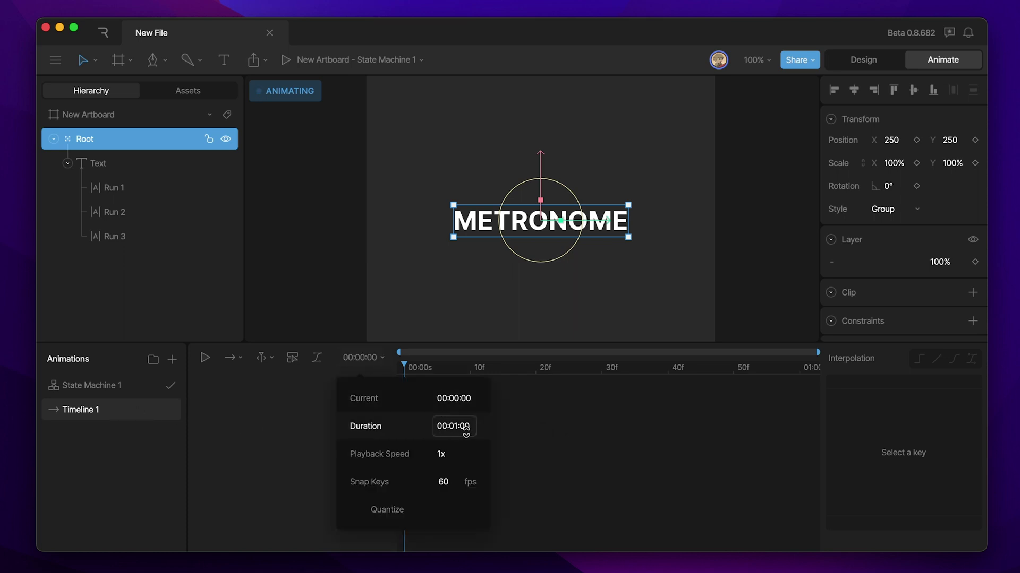
pyautogui.click(466, 429)
pyautogui.write('3:')
pyautogui.write('0')
pyautogui.press('Return')
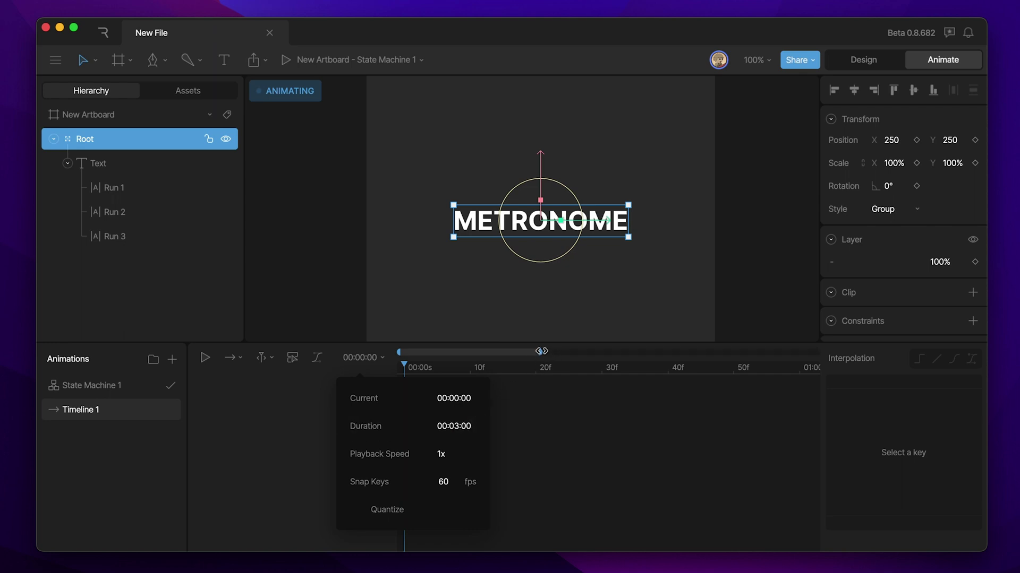
# Step: Enable the work area on Timeline 1 and make it span from 00:01:00 to 00:02:00
pyautogui.moveTo(542, 352); pyautogui.dragTo(872, 374)
pyautogui.moveTo(554, 371); pyautogui.dragTo(500, 368)
pyautogui.scroll(3, 593, 393)
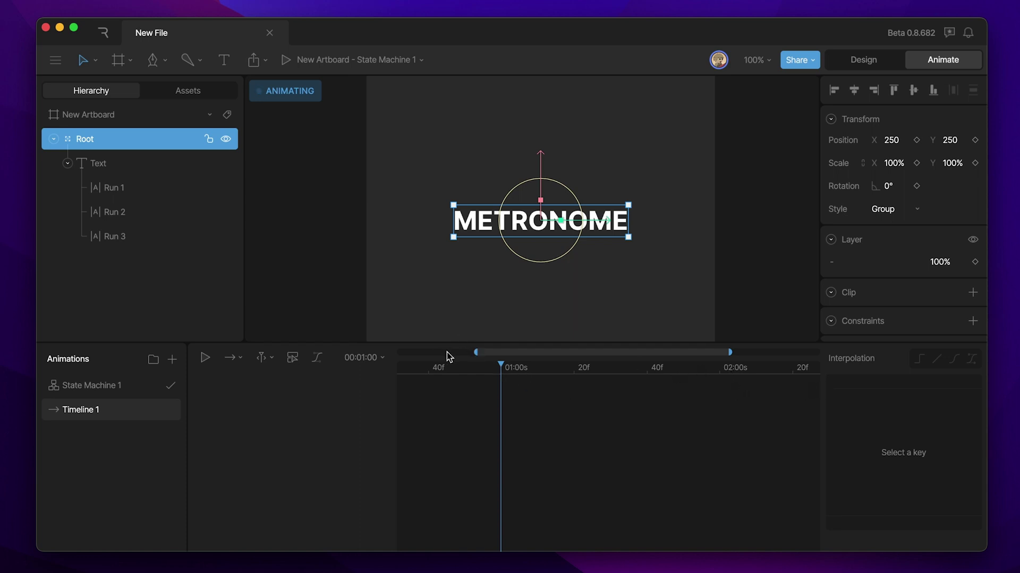
pyautogui.moveTo(475, 352); pyautogui.dragTo(342, 348)
pyautogui.click(232, 359)
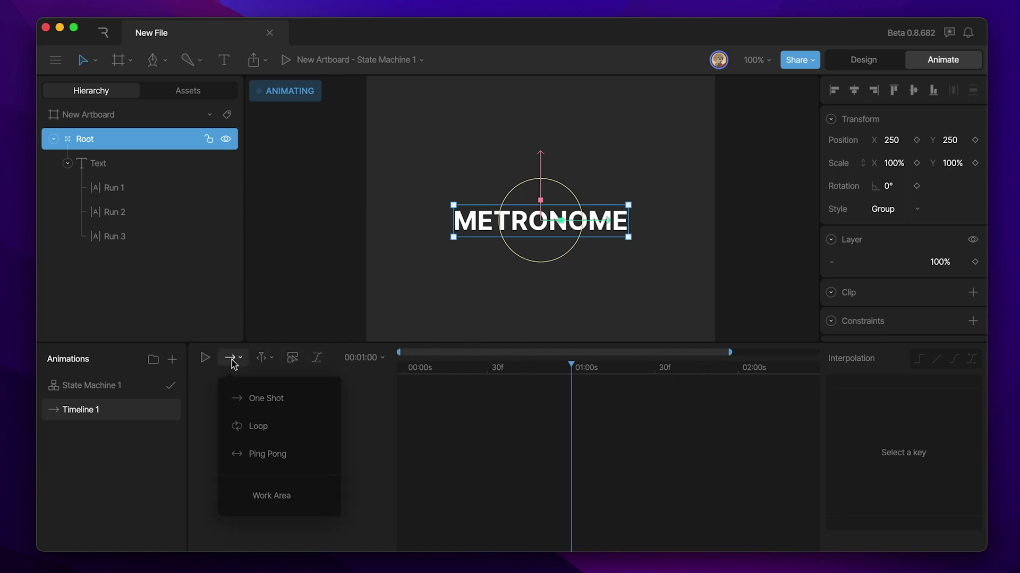
pyautogui.click(269, 499)
pyautogui.moveTo(404, 370); pyautogui.dragTo(571, 382)
pyautogui.moveTo(648, 350); pyautogui.dragTo(634, 392)
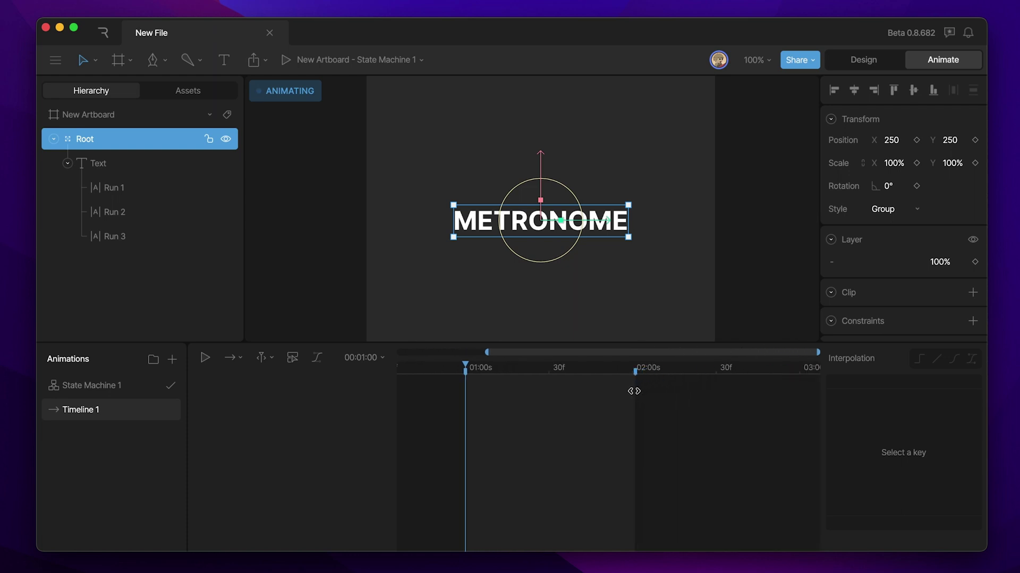
pyautogui.click(630, 367)
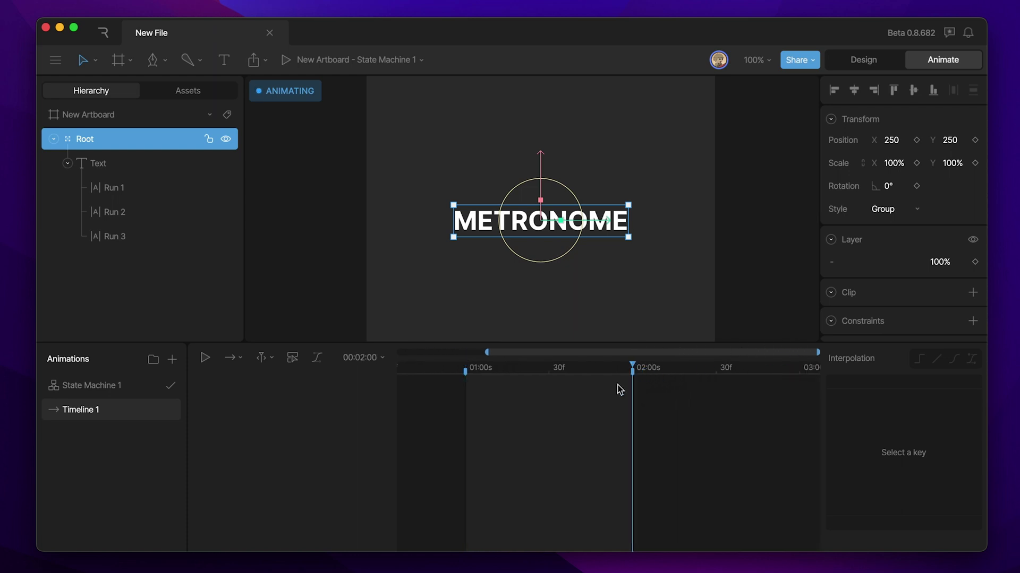
pyautogui.moveTo(581, 351); pyautogui.dragTo(538, 352)
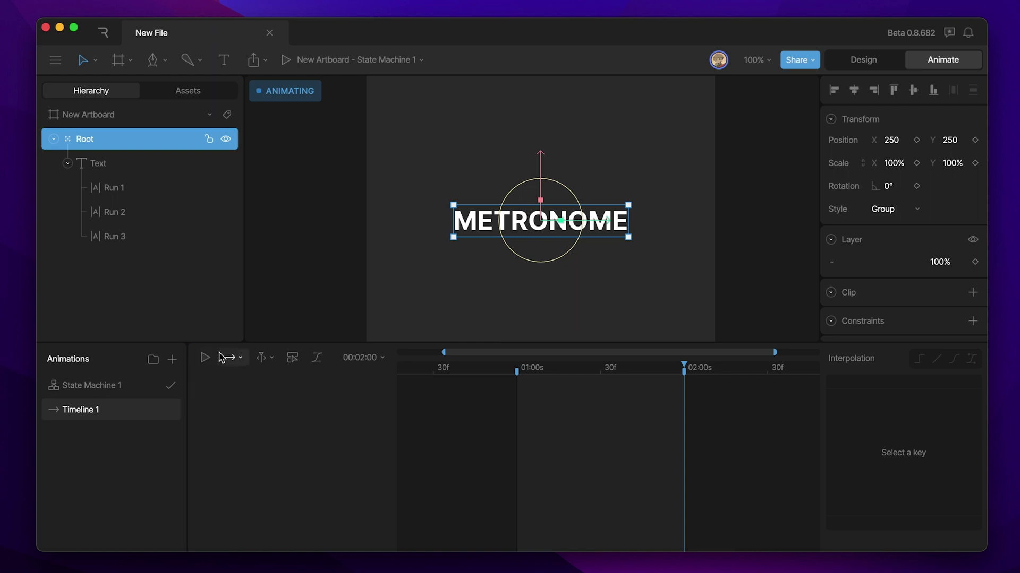
# Step: Set Timeline 1 to loop and preview playback within the work area
pyautogui.click(237, 364)
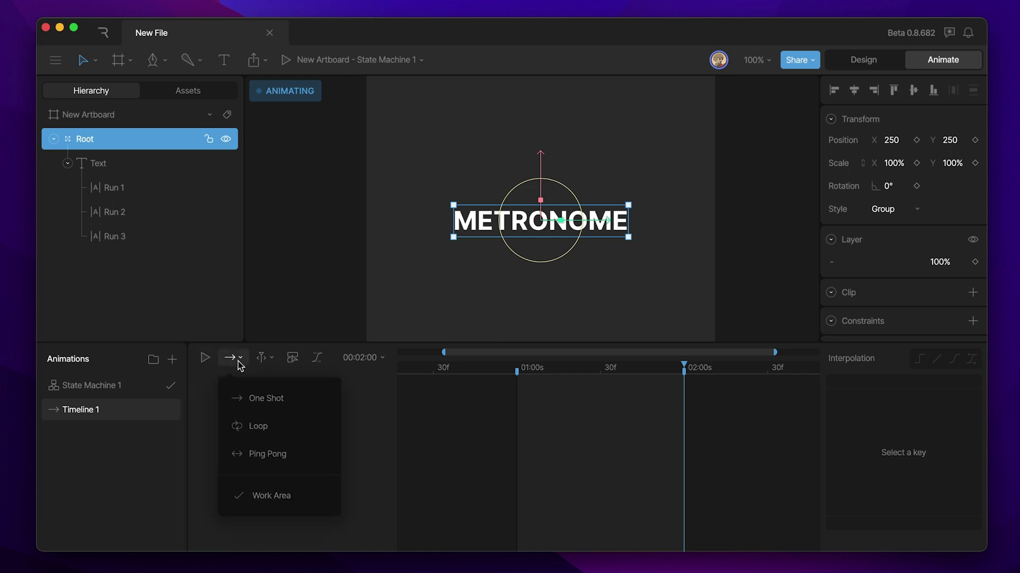
pyautogui.click(259, 430)
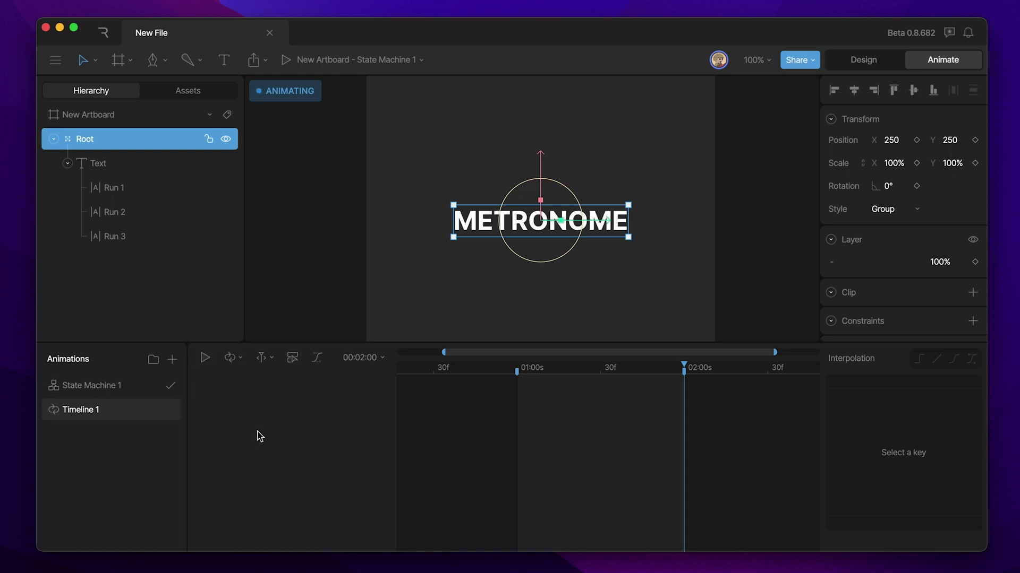
pyautogui.press('space')
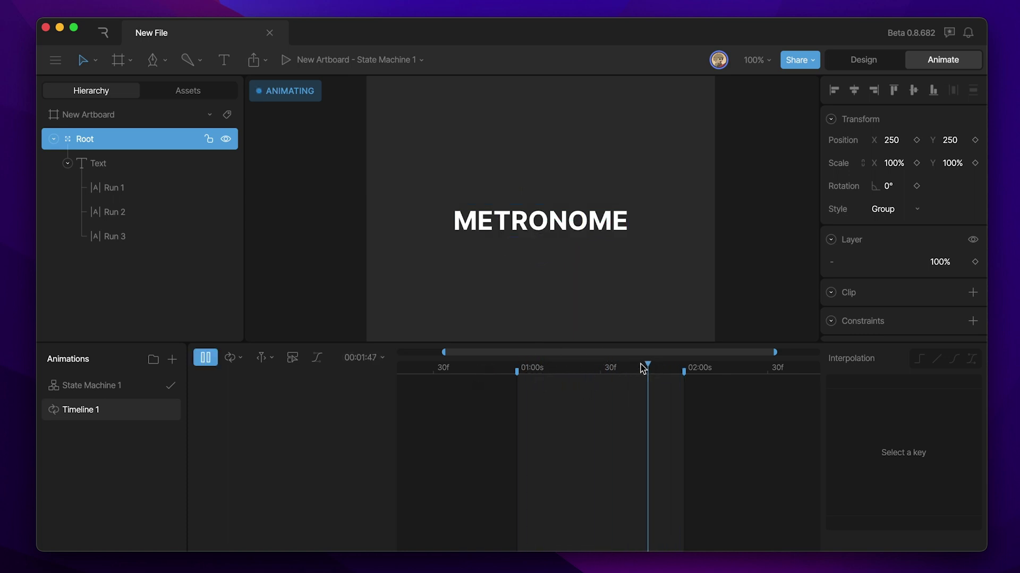
pyautogui.press('space')
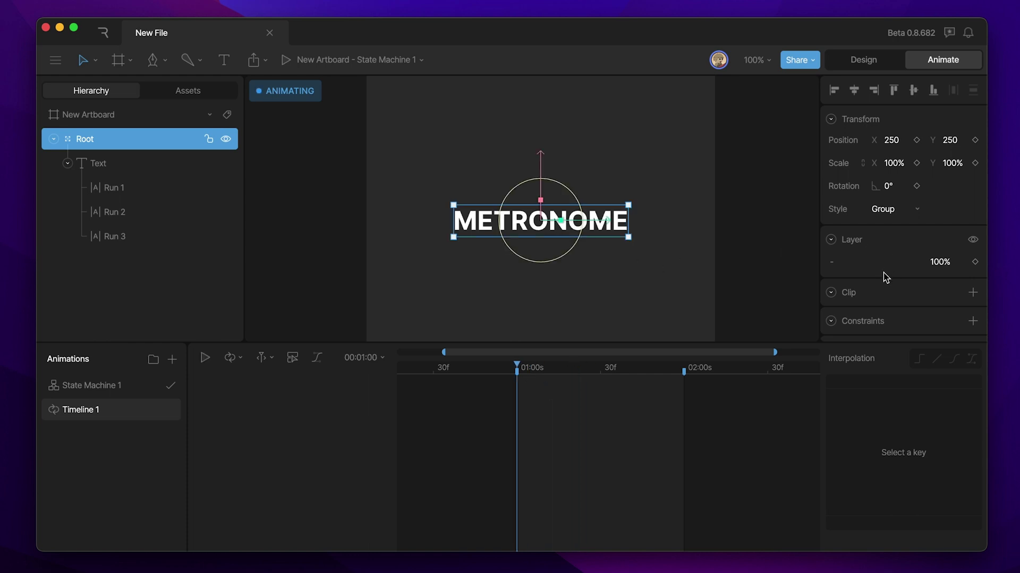
# Step: Keyframe the text's Run 1 Position modifier at X -80 at 00:01:00
pyautogui.scroll(-3, 885, 276)
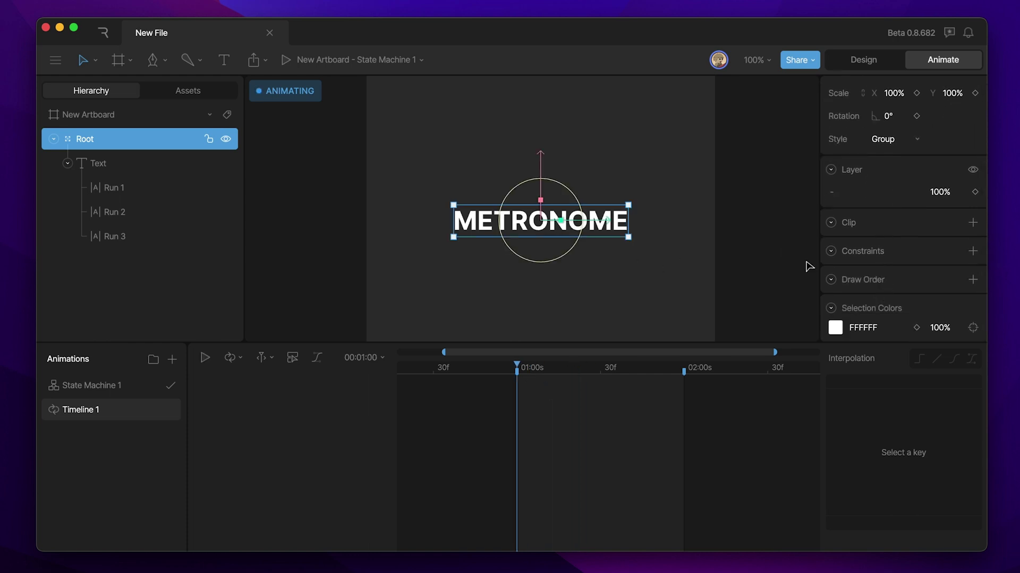
pyautogui.click(137, 164)
pyautogui.scroll(-8, 851, 274)
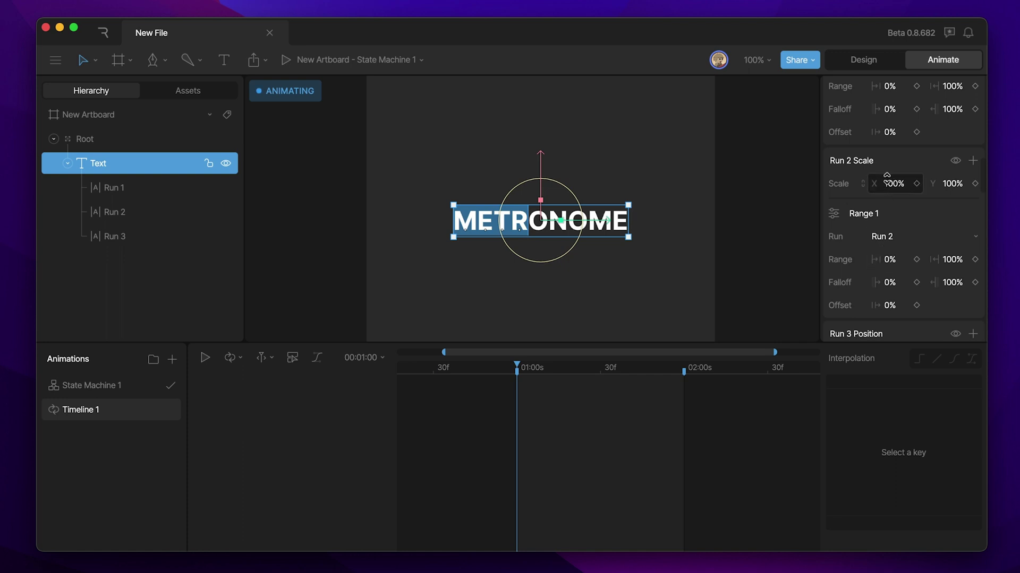
pyautogui.scroll(4, 876, 181)
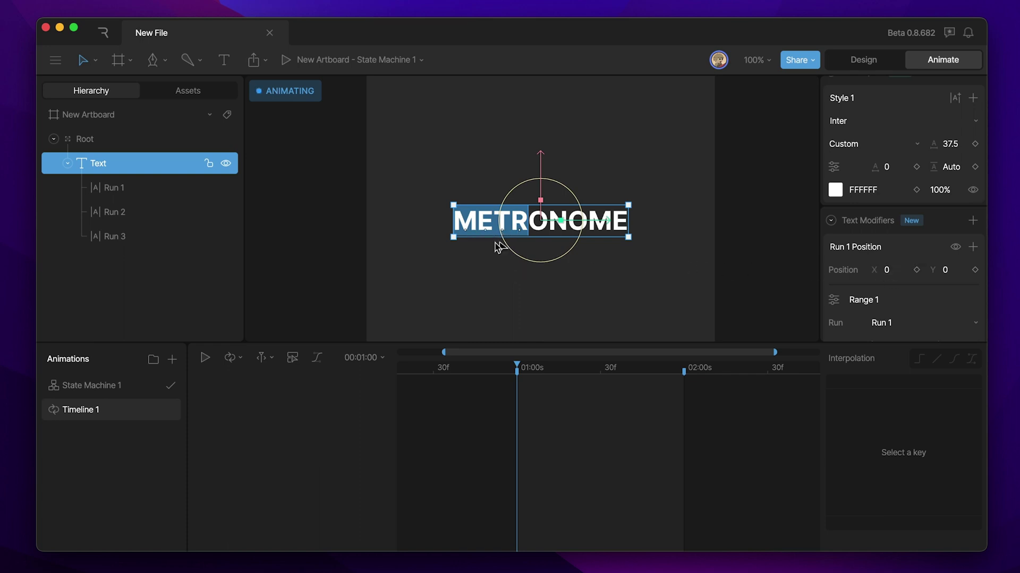
pyautogui.moveTo(892, 268); pyautogui.dragTo(892, 326)
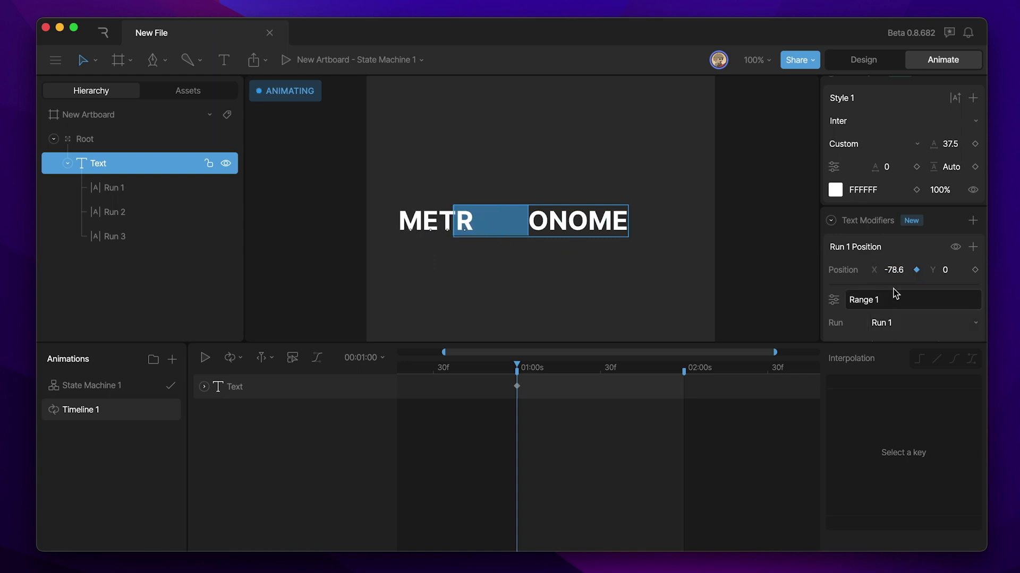
pyautogui.write('-80')
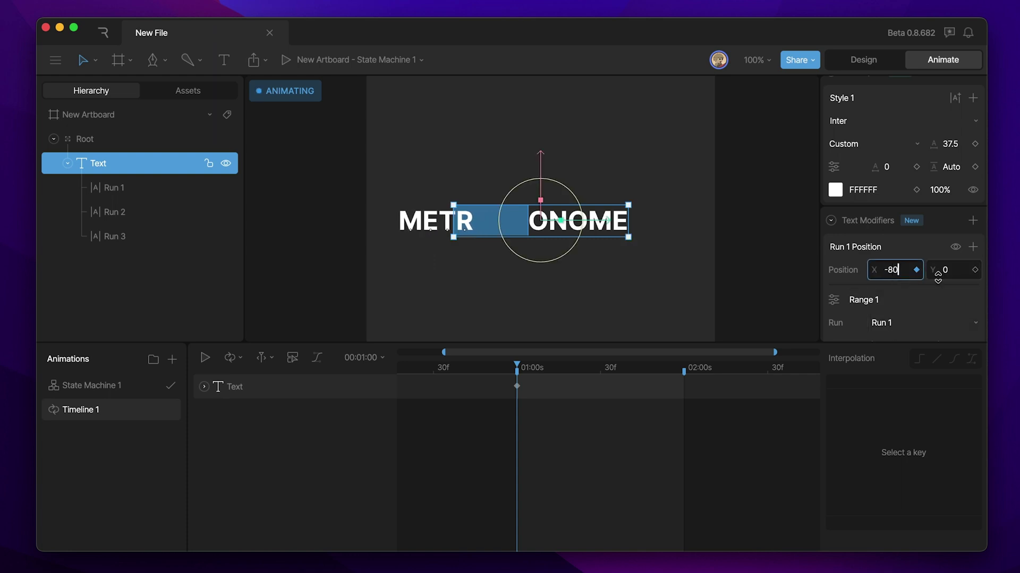
pyautogui.press('Return')
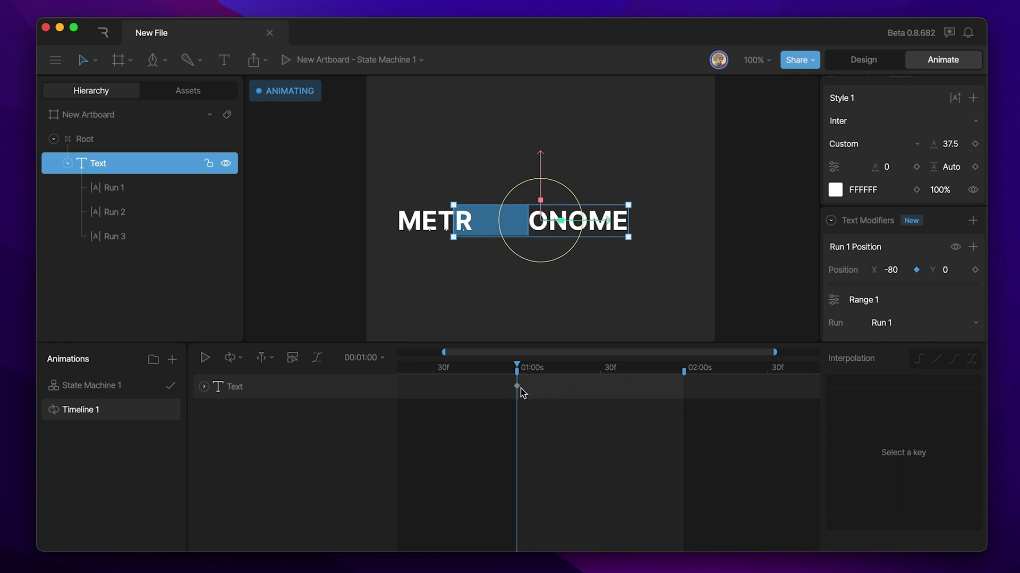
# Step: Keyframe Run 1 Position at X 0 at 00:01:15 and scrub through the resulting movement
pyautogui.scroll(3, 576, 400)
pyautogui.moveTo(531, 369); pyautogui.dragTo(553, 377)
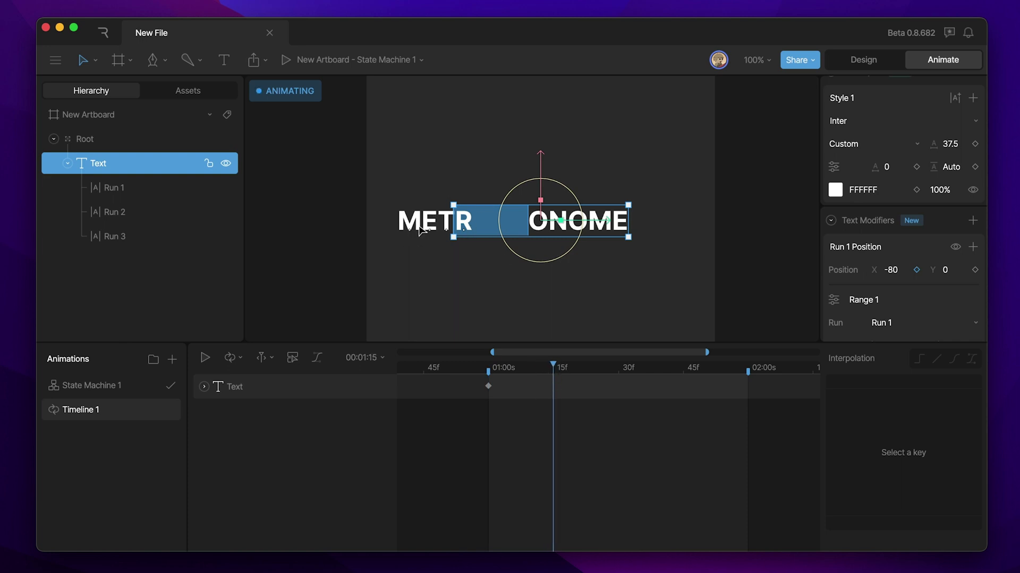
pyautogui.click(891, 270)
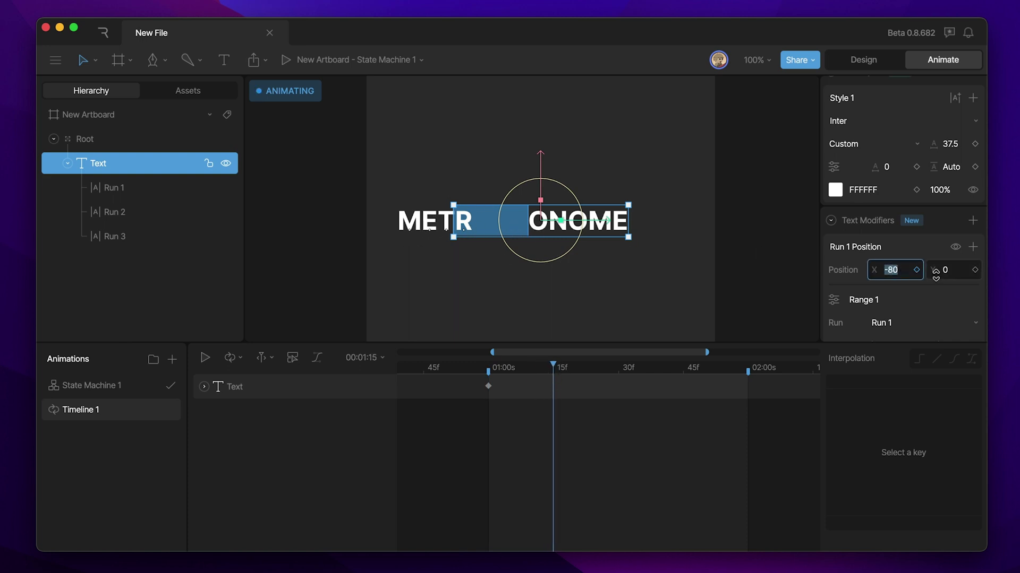
pyautogui.write('0')
pyautogui.press('Return')
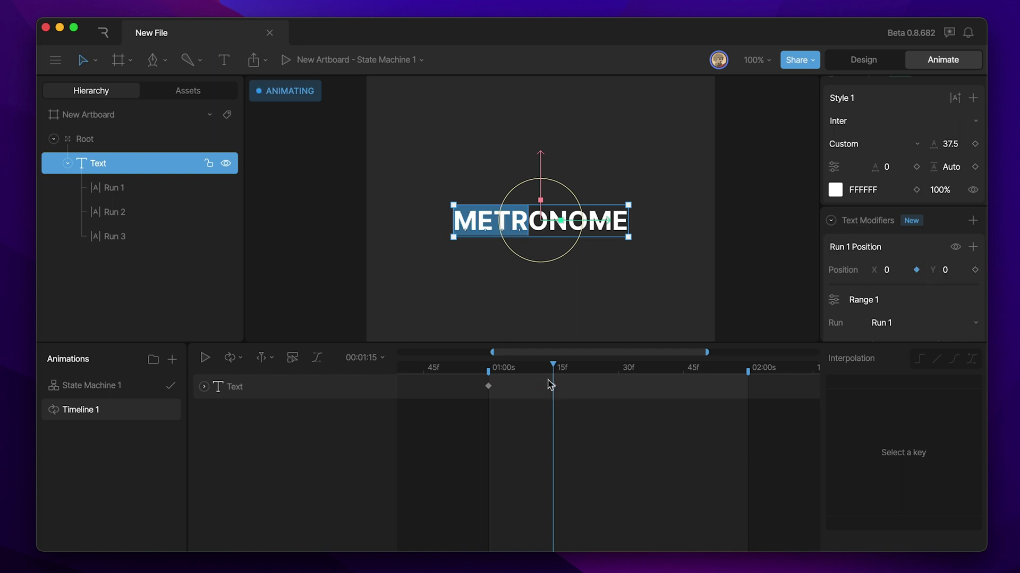
pyautogui.click(552, 387)
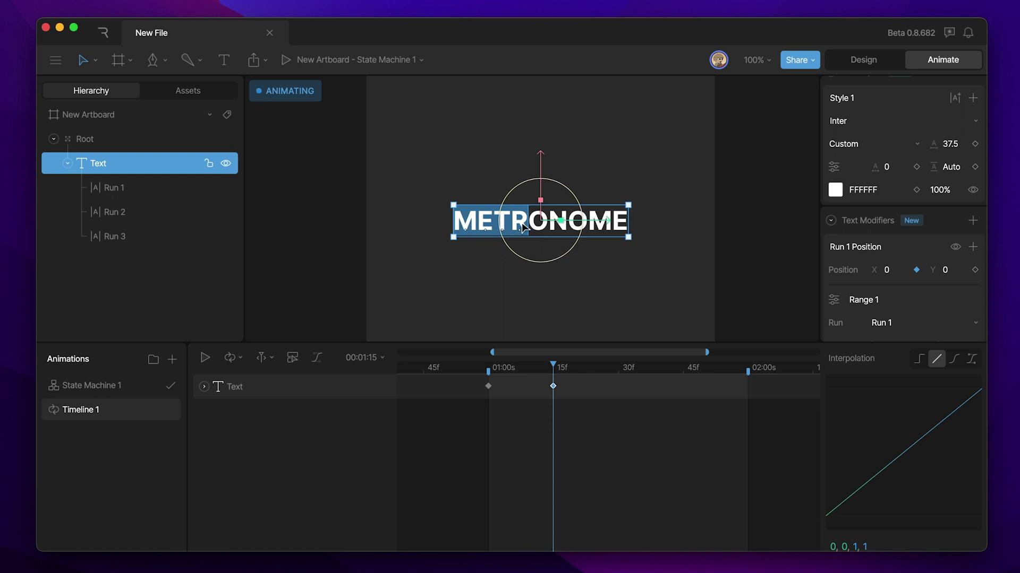
pyautogui.moveTo(520, 371); pyautogui.dragTo(551, 378)
# Step: Keyframe Run 3 Position at X 0 at 00:01:15 and at X 80 at 00:01:30
pyautogui.scroll(-5, 956, 246)
pyautogui.scroll(-5, 933, 268)
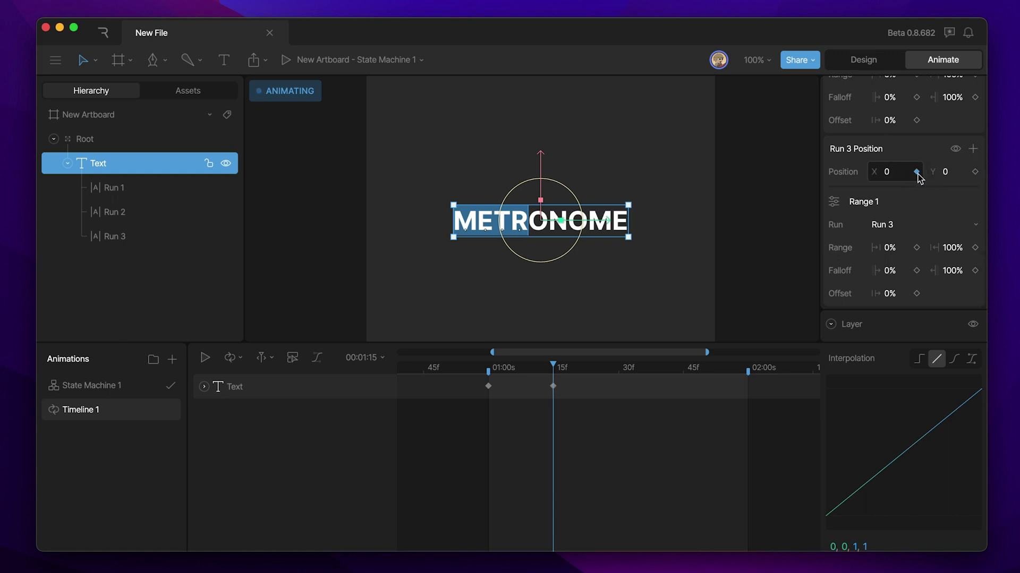
pyautogui.moveTo(577, 371); pyautogui.dragTo(617, 374)
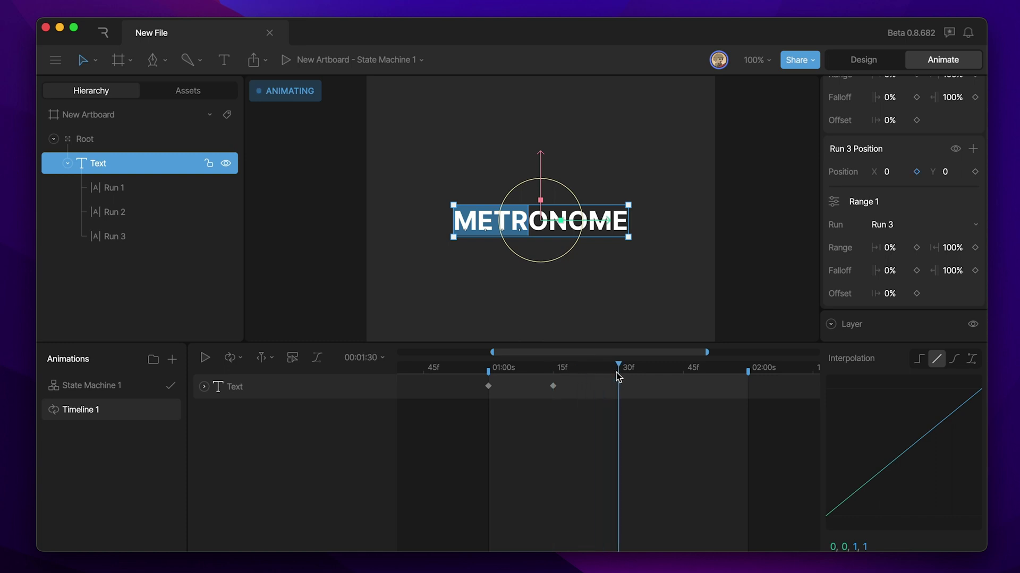
pyautogui.click(917, 178)
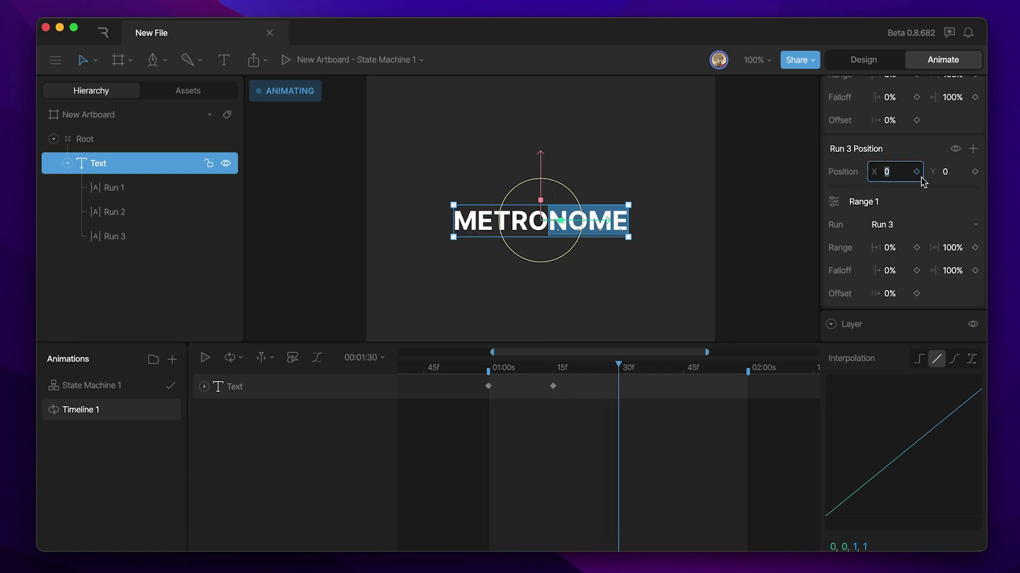
pyautogui.press('Return')
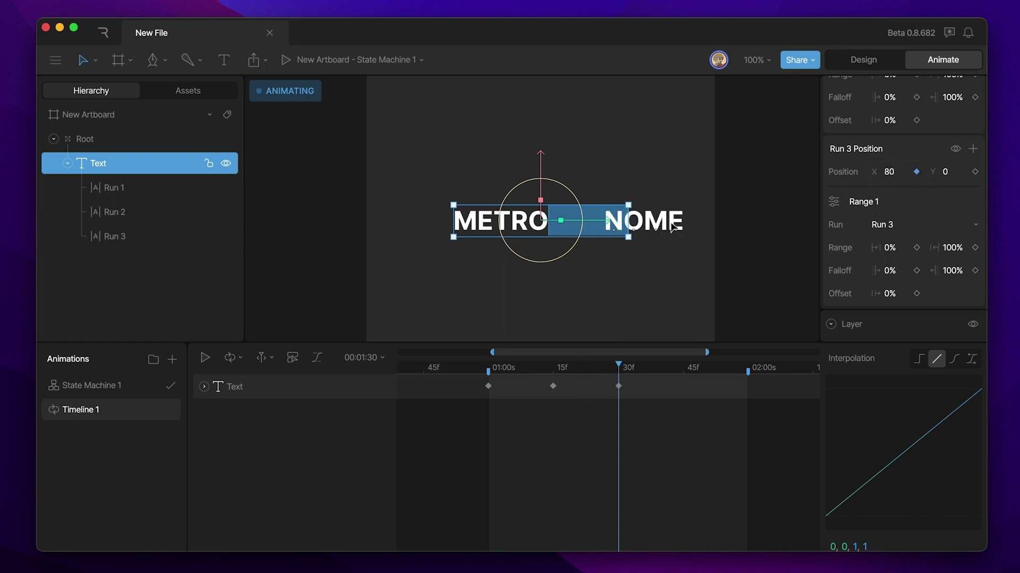
# Step: Keyframe the Run 3 Position modifier at X 0 at 00:01:45 and preview the movement
pyautogui.moveTo(620, 368); pyautogui.dragTo(684, 373)
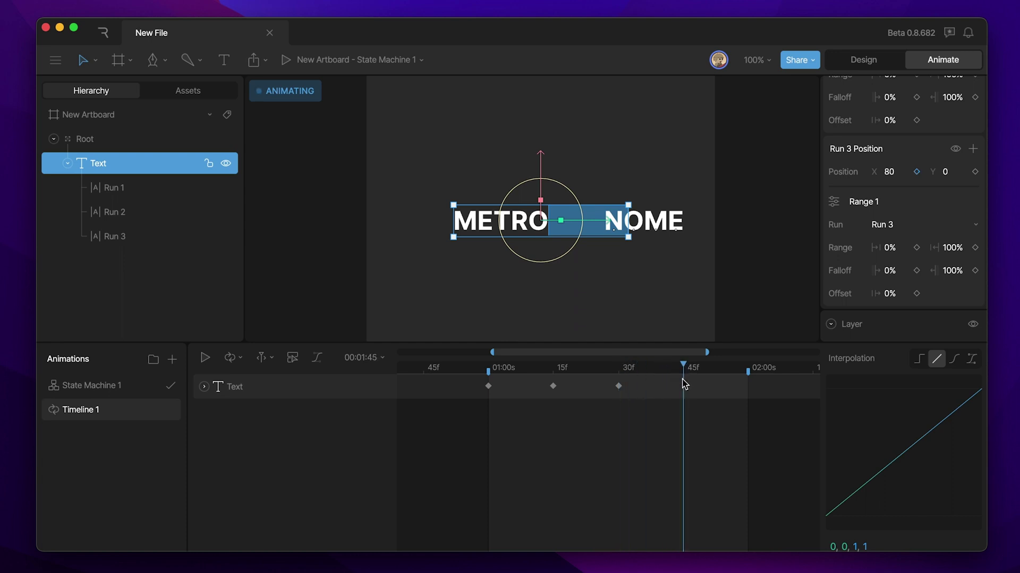
pyautogui.click(905, 171)
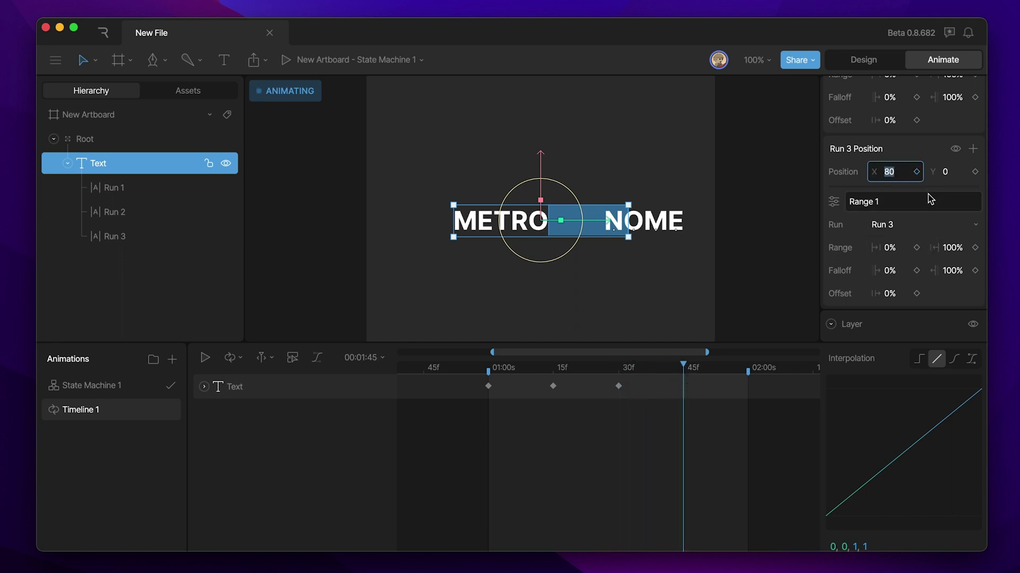
pyautogui.write('0')
pyautogui.press('Return')
pyautogui.moveTo(685, 368); pyautogui.dragTo(479, 370)
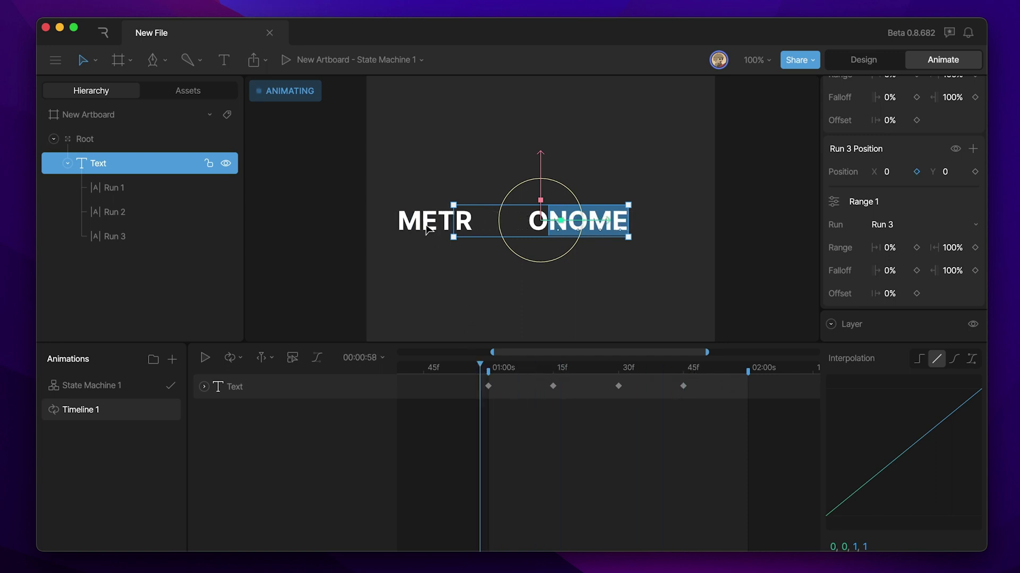
pyautogui.press('space')
# Step: Copy the Run 1 Position keyframe at 00:01:15 to 00:01:45 and the one at 00:01:00 to 00:02:00, and play the loop
pyautogui.moveTo(516, 369); pyautogui.dragTo(686, 374)
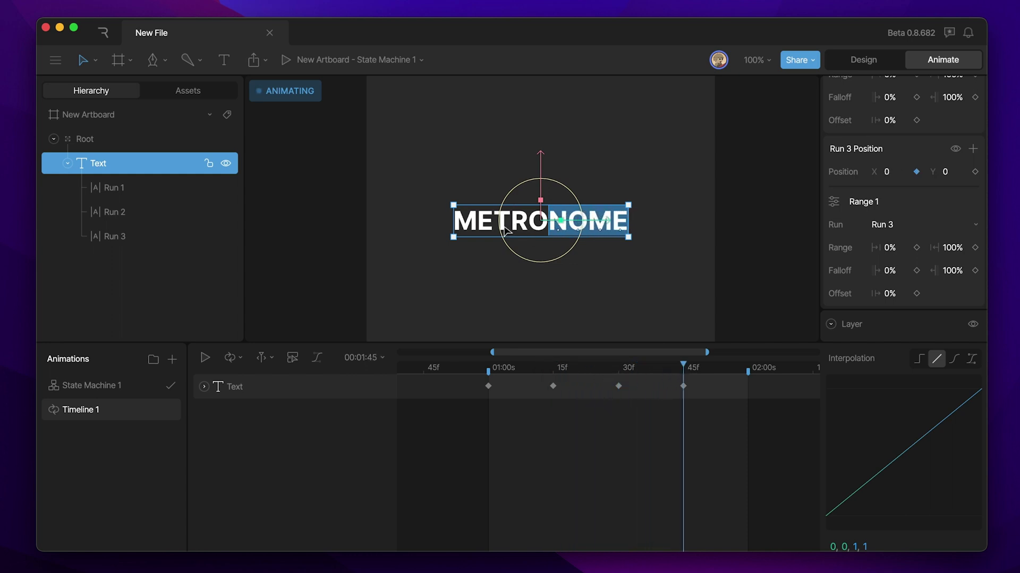
pyautogui.click(204, 387)
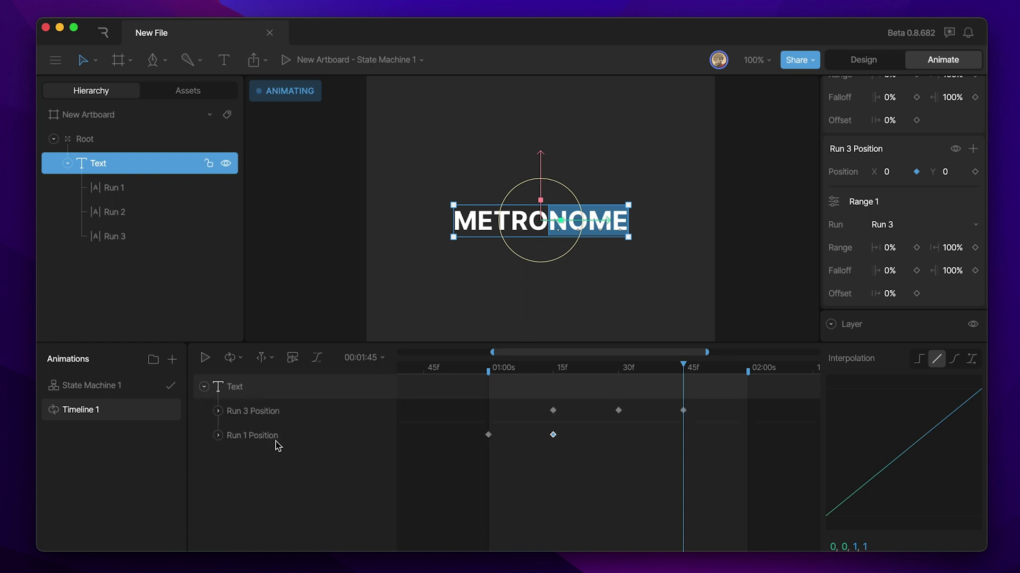
pyautogui.moveTo(568, 427)
pyautogui.mouseDown()
pyautogui.moveTo(550, 448)
pyautogui.moveTo(554, 439)
pyautogui.mouseUp()
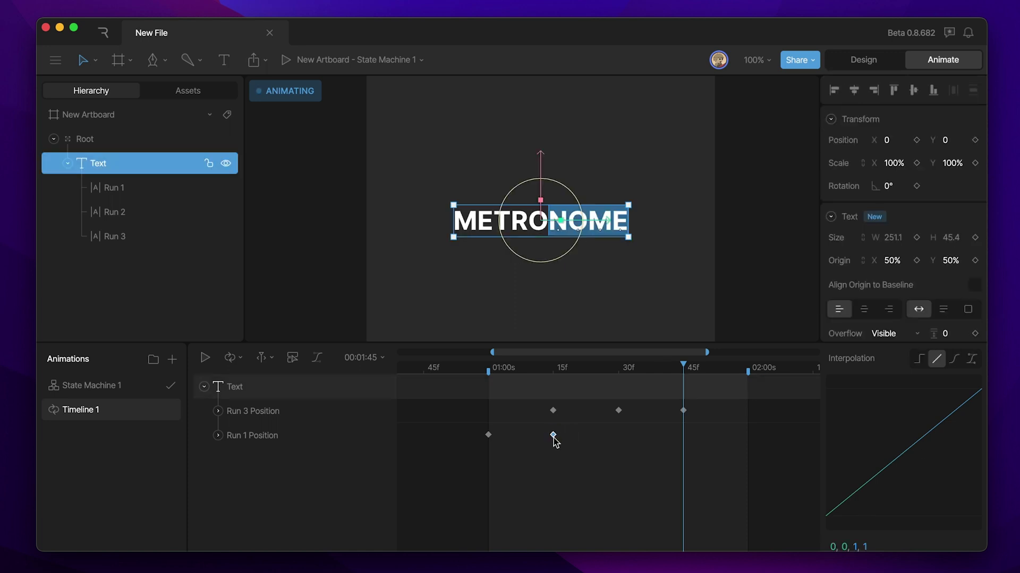
pyautogui.moveTo(604, 371); pyautogui.dragTo(685, 381)
pyautogui.click(488, 435)
pyautogui.moveTo(688, 366); pyautogui.dragTo(748, 370)
pyautogui.hotkey('ctrl', 'v')
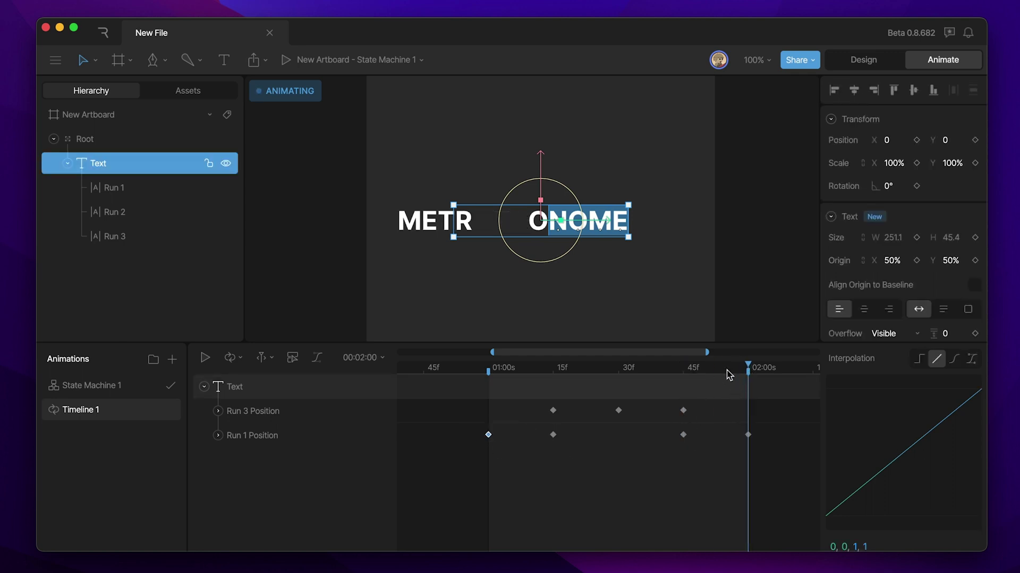
pyautogui.press('space')
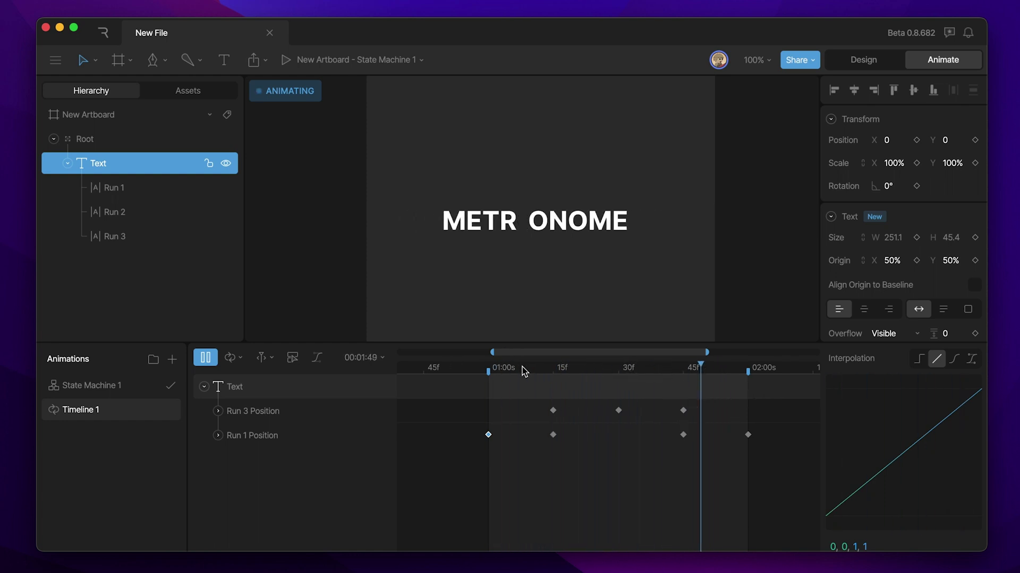
# Step: Give the Run 1 Position keyframe at 00:01:00 a cubic ease-in curve of .42, 0, .96, .31
pyautogui.click(505, 370)
pyautogui.moveTo(485, 381)
pyautogui.mouseDown()
pyautogui.moveTo(505, 381)
pyautogui.moveTo(489, 378)
pyautogui.mouseUp()
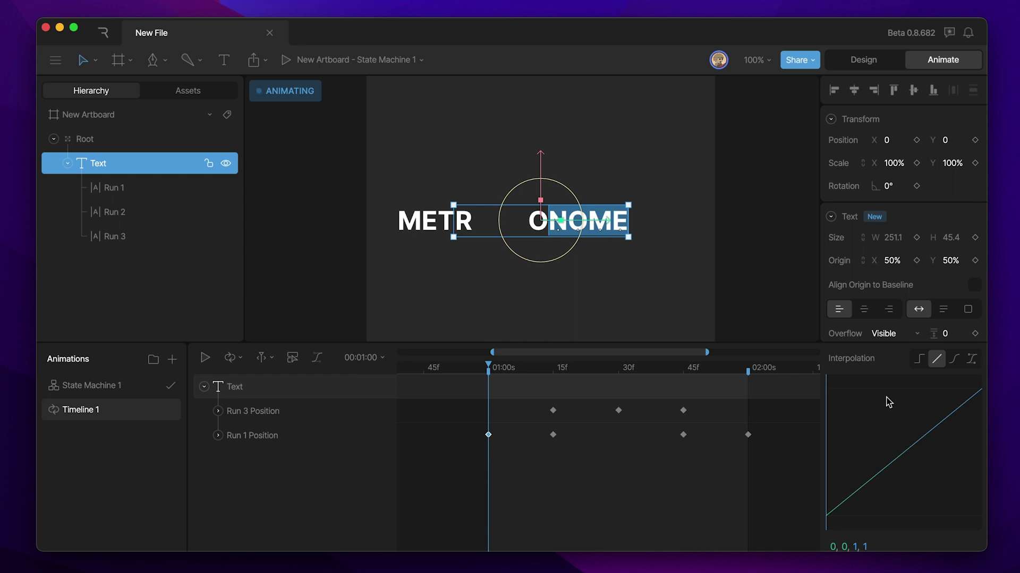
pyautogui.click(954, 359)
pyautogui.moveTo(921, 391); pyautogui.dragTo(975, 480)
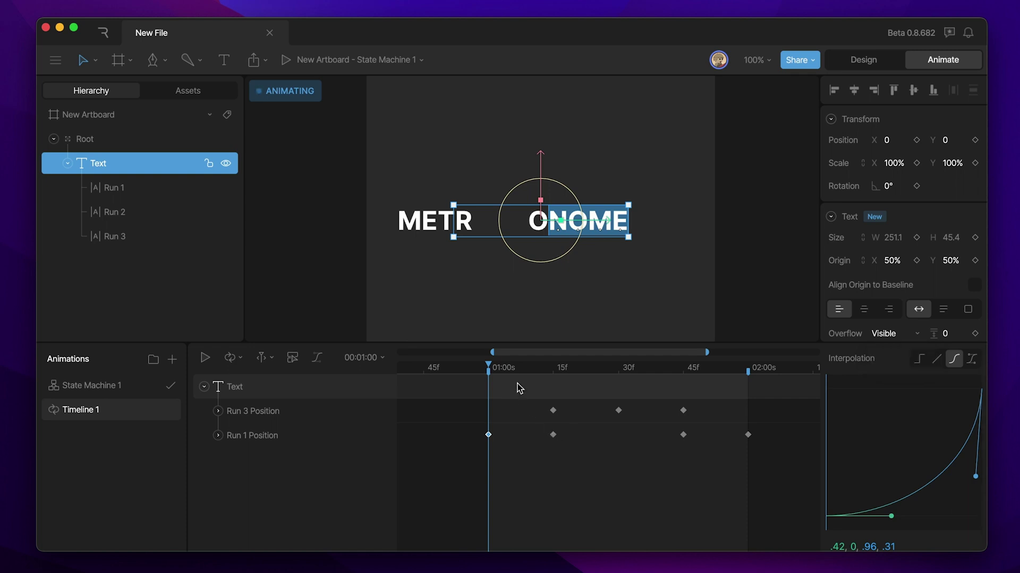
# Step: Give the Run 3 Position keyframe at 00:01:15 a cubic ease-out curve of .08, .77, .58, 1
pyautogui.moveTo(499, 372); pyautogui.dragTo(555, 372)
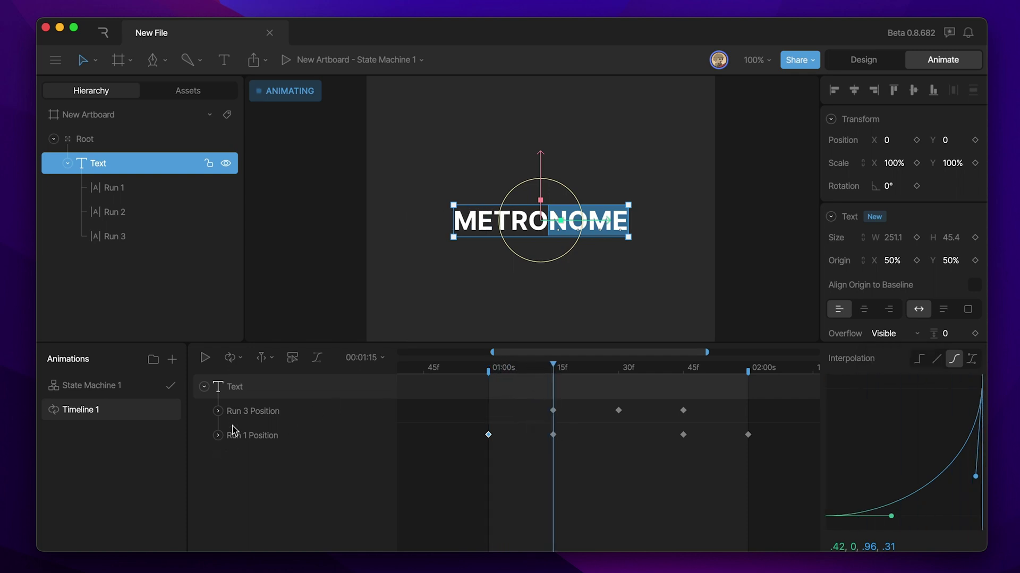
pyautogui.click(553, 410)
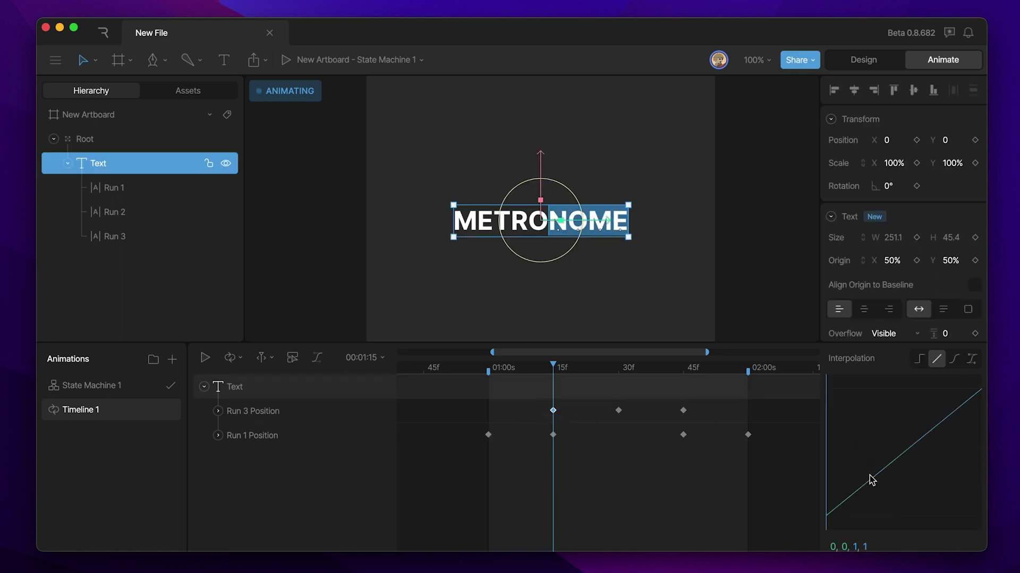
pyautogui.click(953, 359)
pyautogui.moveTo(889, 519); pyautogui.dragTo(837, 418)
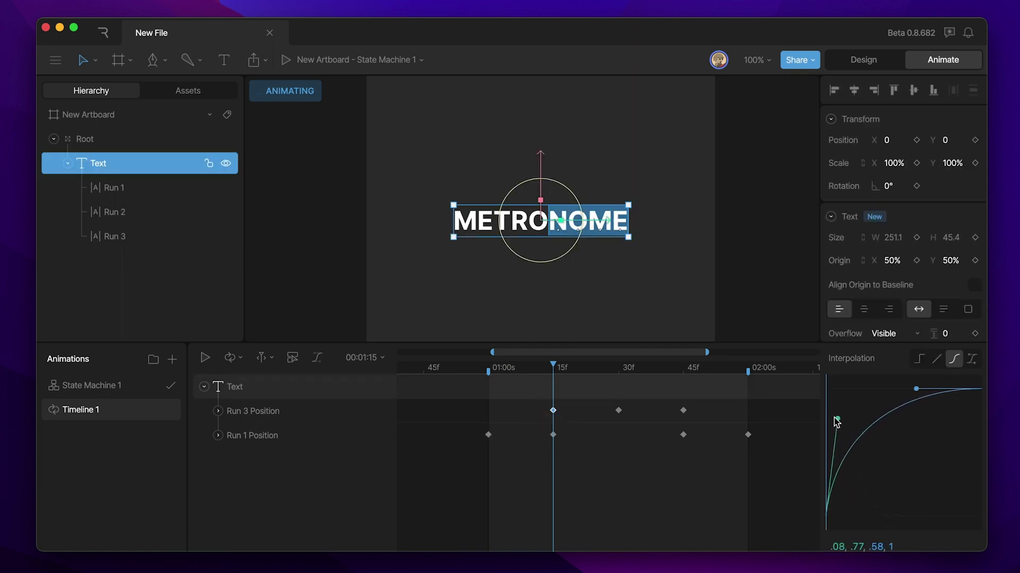
# Step: Give the Run 3 Position keyframe at 00:01:30 a cubic ease-in curve of .42, 0, .97, .33
pyautogui.click(557, 368)
pyautogui.moveTo(556, 368); pyautogui.dragTo(618, 367)
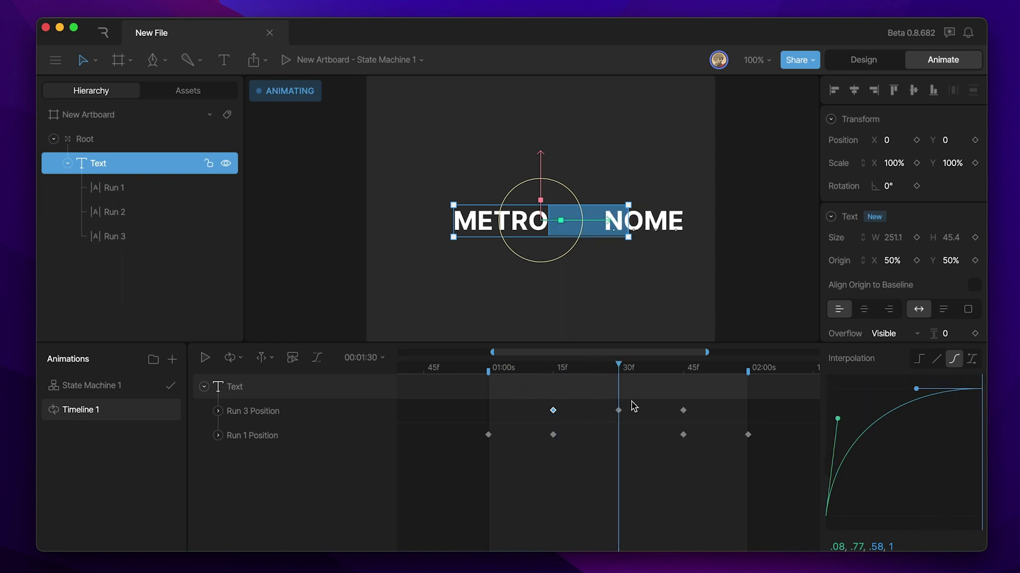
pyautogui.click(618, 411)
pyautogui.click(954, 359)
pyautogui.moveTo(919, 391); pyautogui.dragTo(976, 474)
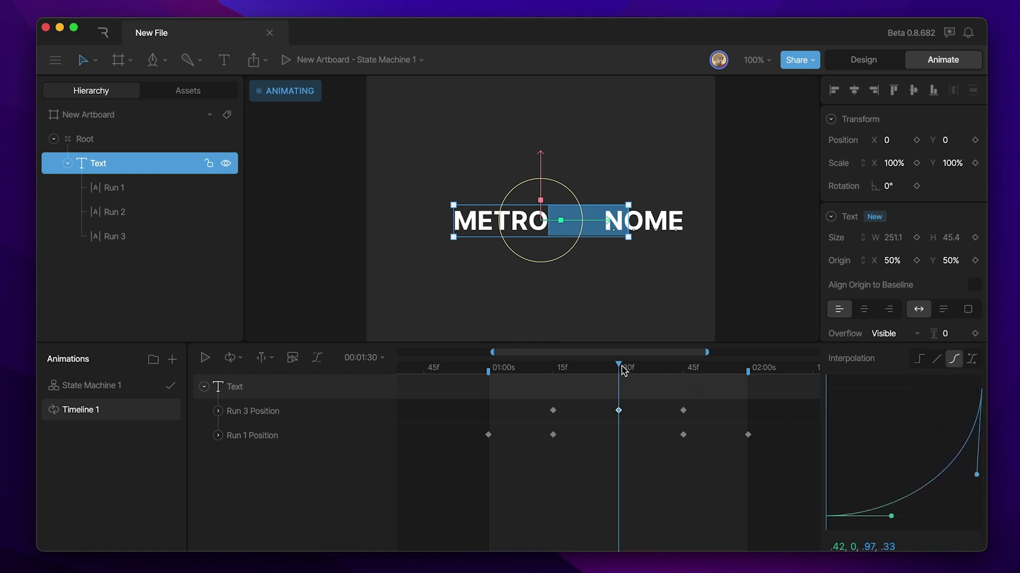
# Step: Give the Run 1 Position keyframe at 00:01:45 a cubic ease-out curve of .15, .76, .58, 1 and play the loop
pyautogui.moveTo(621, 366); pyautogui.dragTo(684, 370)
pyautogui.click(696, 432)
pyautogui.click(683, 435)
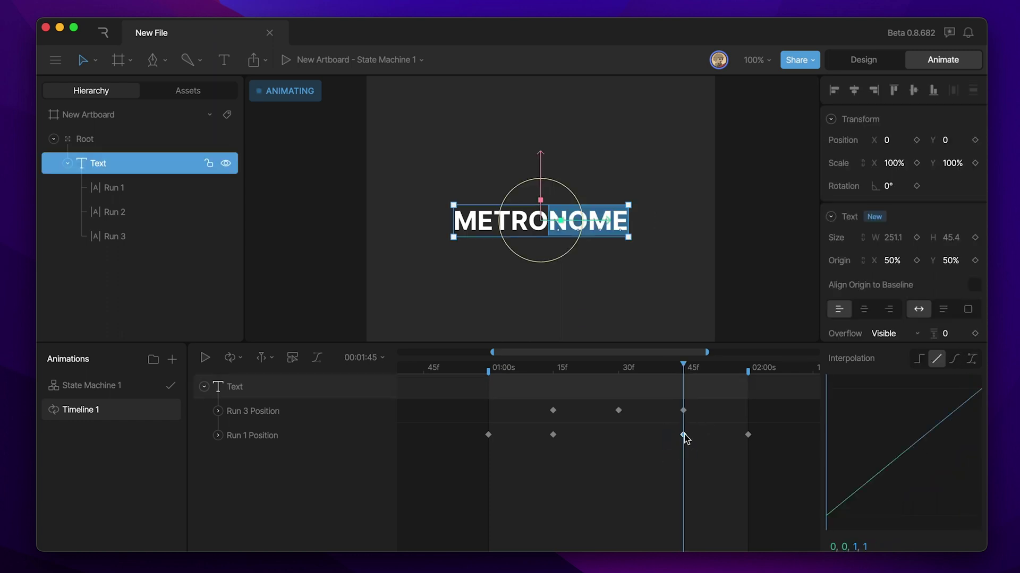
pyautogui.click(955, 359)
pyautogui.moveTo(890, 516); pyautogui.dragTo(849, 420)
pyautogui.moveTo(674, 373); pyautogui.dragTo(744, 367)
pyautogui.press('space')
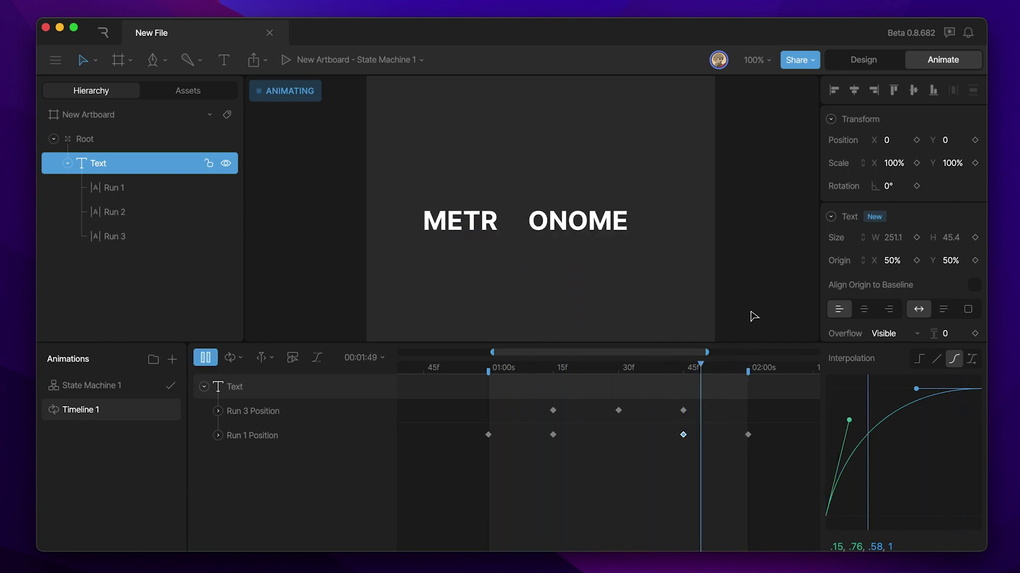
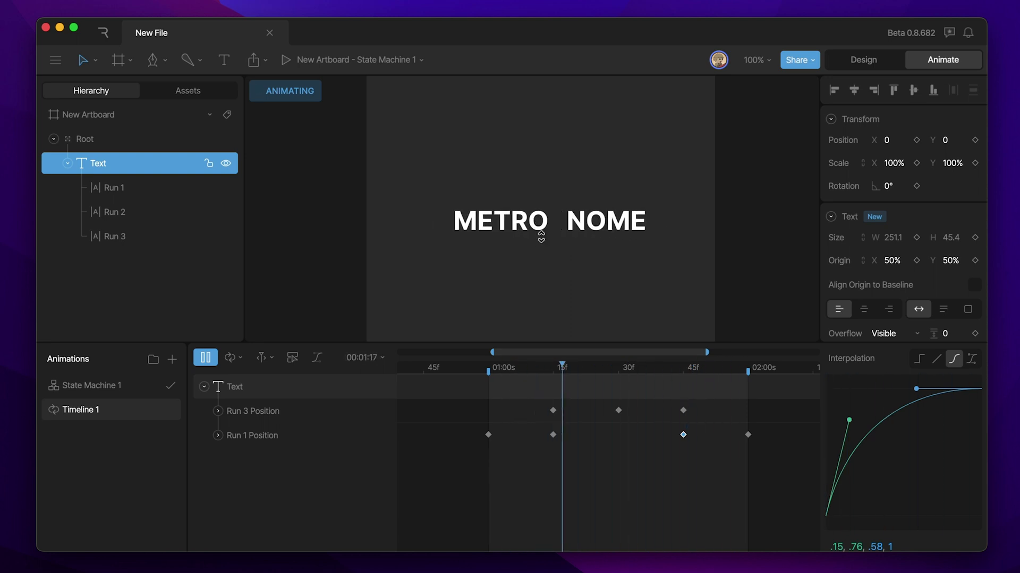
# Step: Stop playback and keyframe the Run 2 Scale modifier at X 100% and Y 100% at 00:01:15
pyautogui.click(545, 368)
pyautogui.moveTo(545, 368)
pyautogui.mouseDown()
pyautogui.moveTo(480, 370)
pyautogui.moveTo(553, 374)
pyautogui.mouseUp()
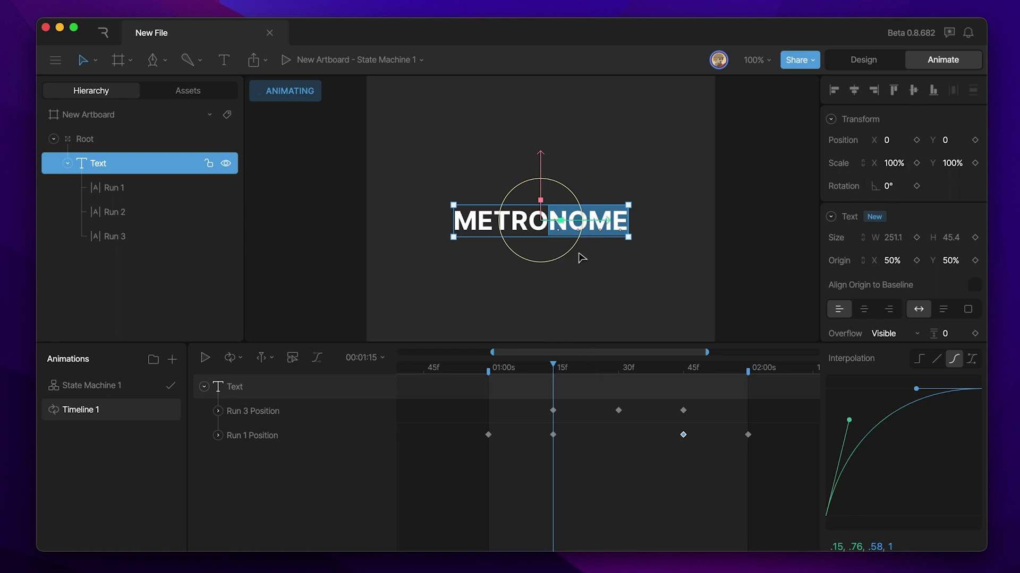
pyautogui.scroll(-5, 937, 290)
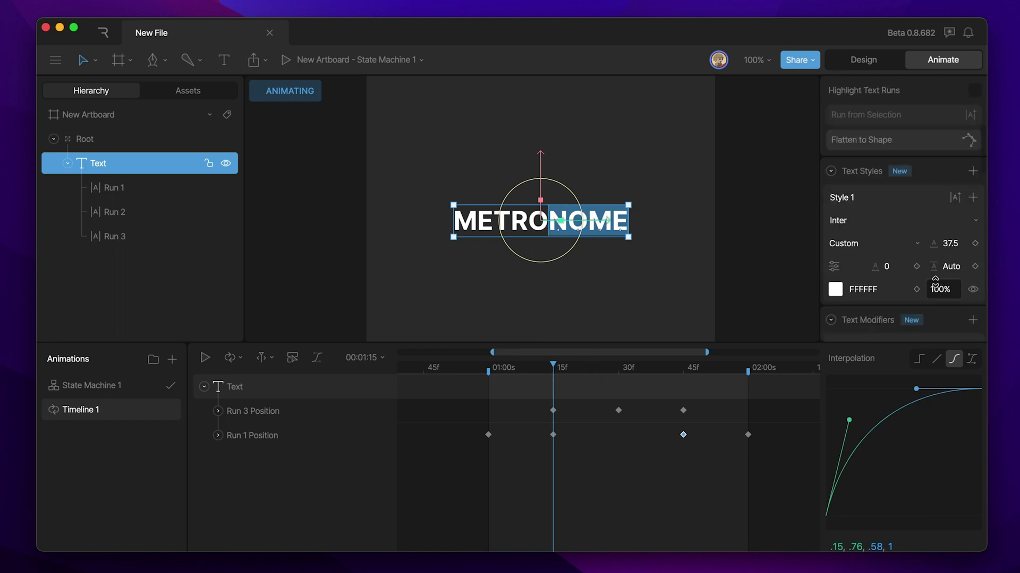
pyautogui.scroll(-10, 935, 280)
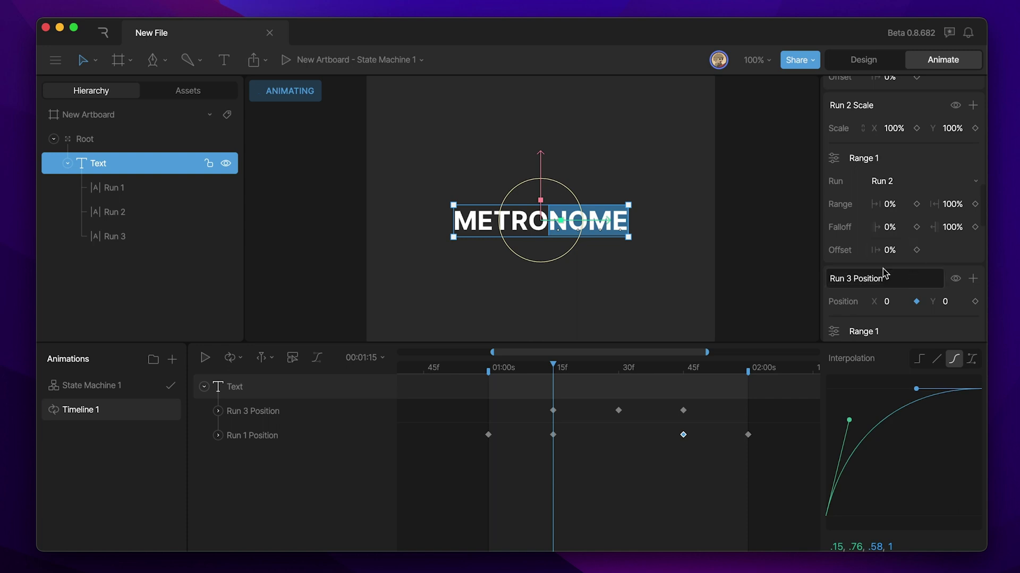
pyautogui.click(917, 128)
pyautogui.click(974, 128)
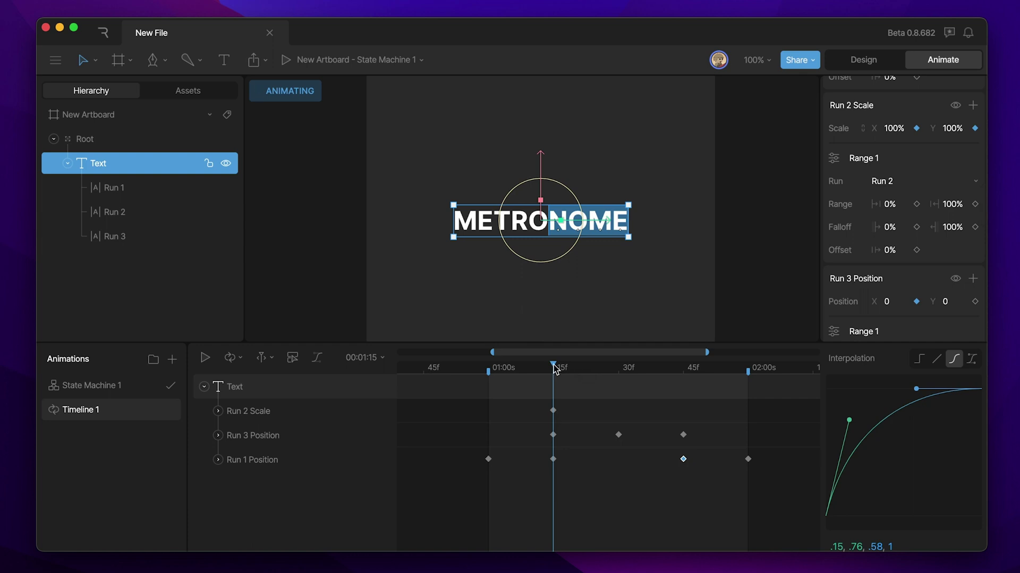
# Step: Keyframe Run 2 Scale at X 70% and Y 130% at 00:01:20
pyautogui.moveTo(554, 368); pyautogui.dragTo(575, 367)
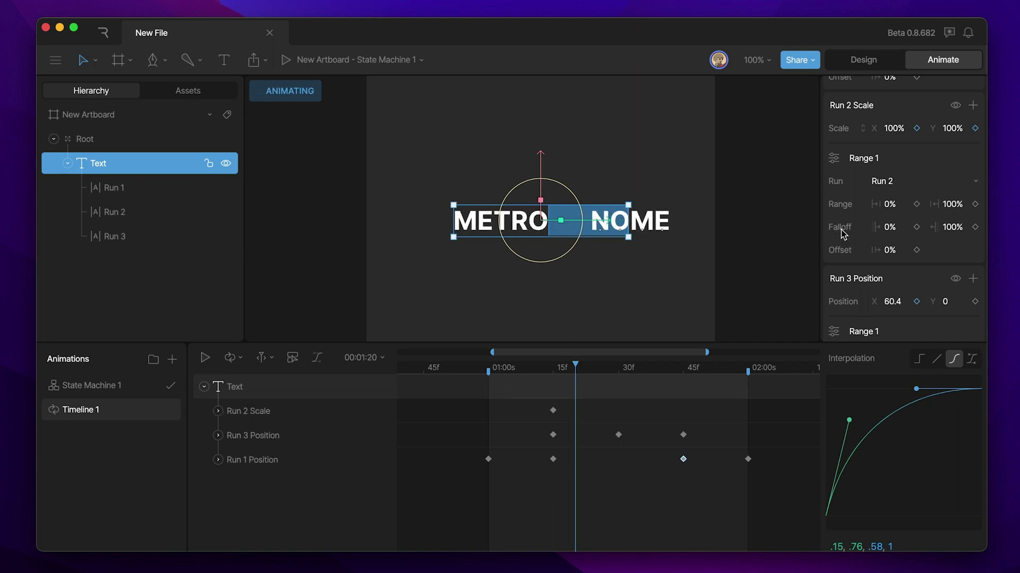
pyautogui.moveTo(907, 127); pyautogui.dragTo(901, 243)
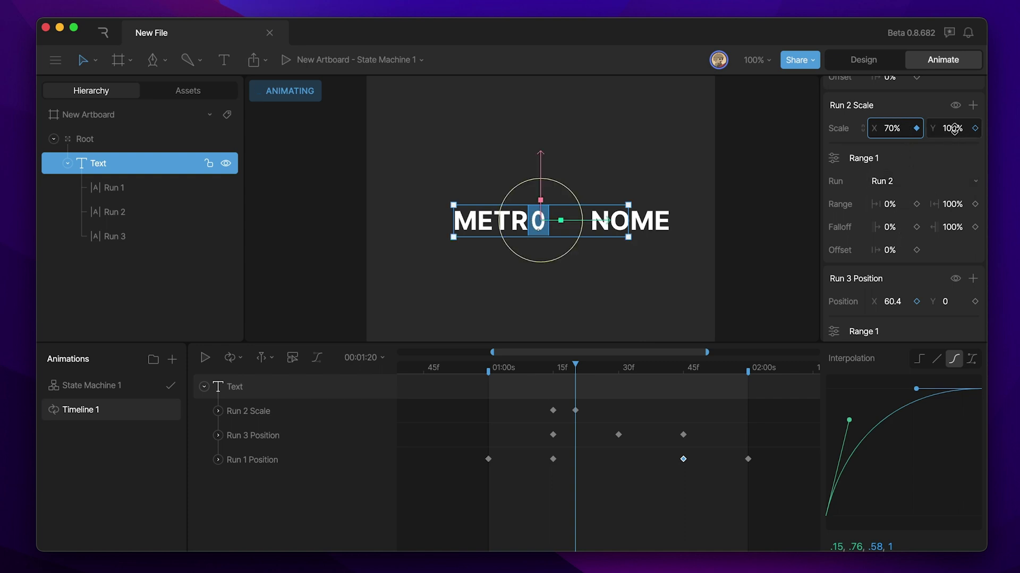
pyautogui.click(954, 129)
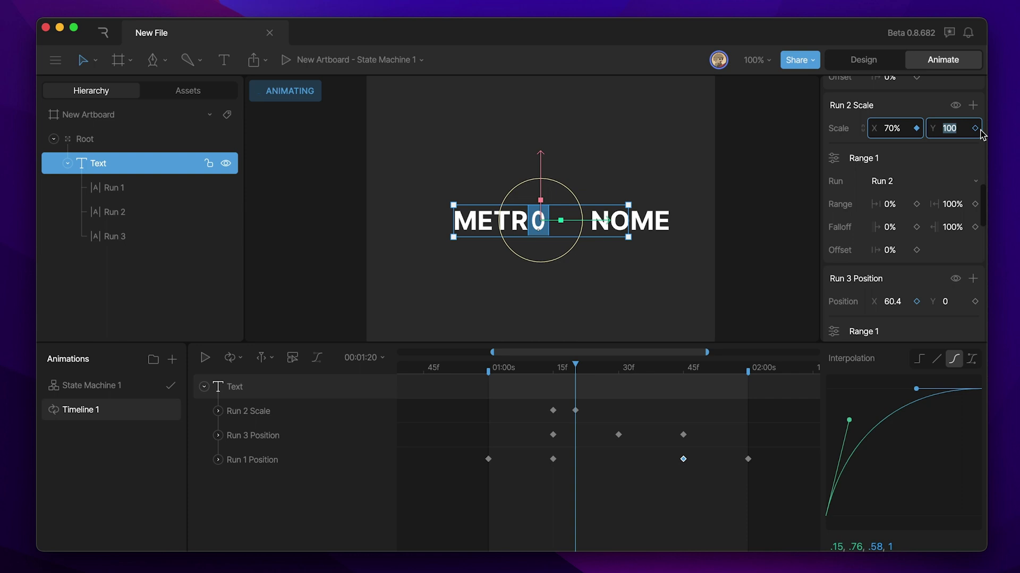
pyautogui.press('Return')
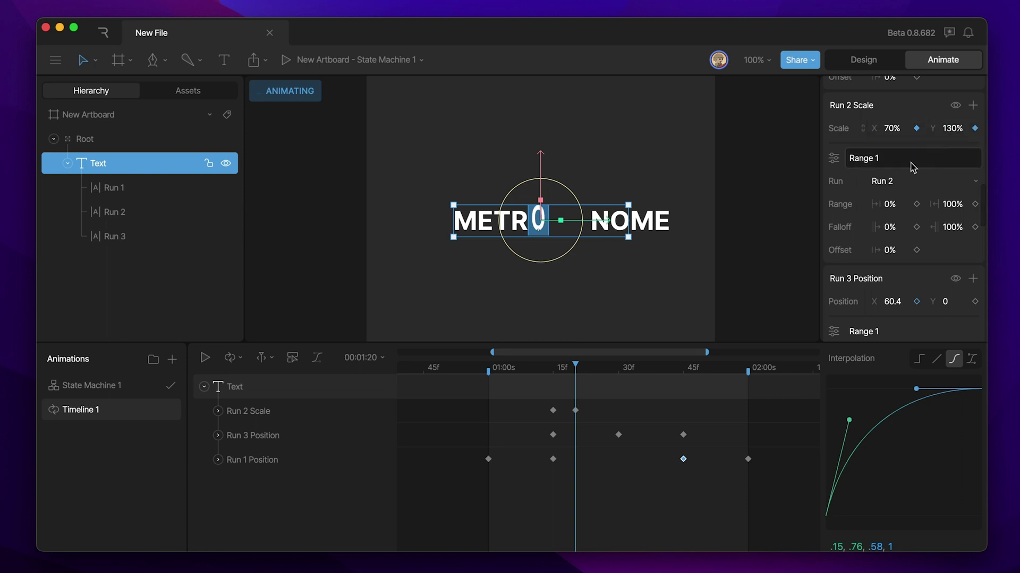
# Step: Keyframe Run 2 Scale at X 120% and Y 80% at 00:01:25
pyautogui.moveTo(558, 368); pyautogui.dragTo(598, 371)
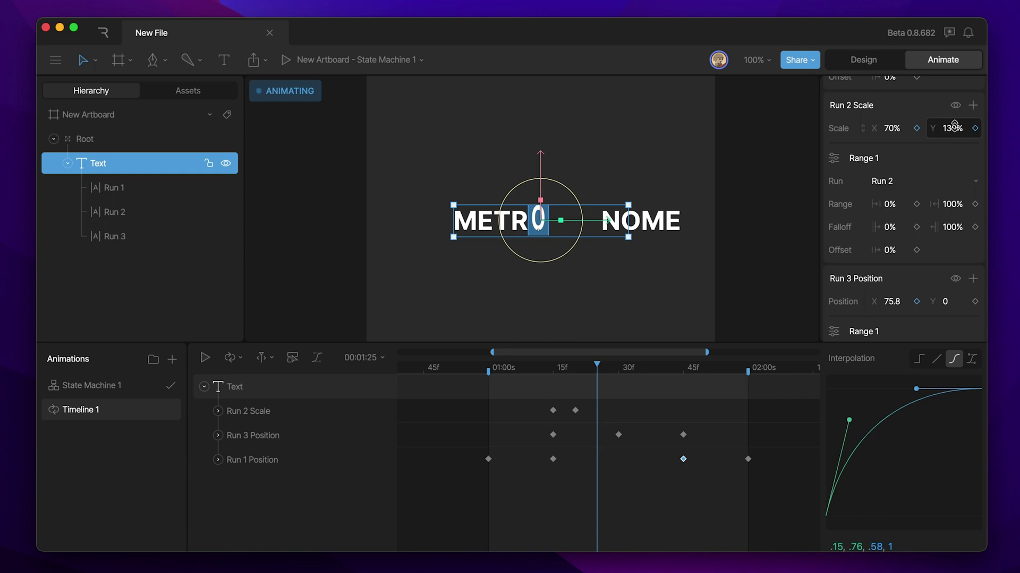
pyautogui.click(900, 128)
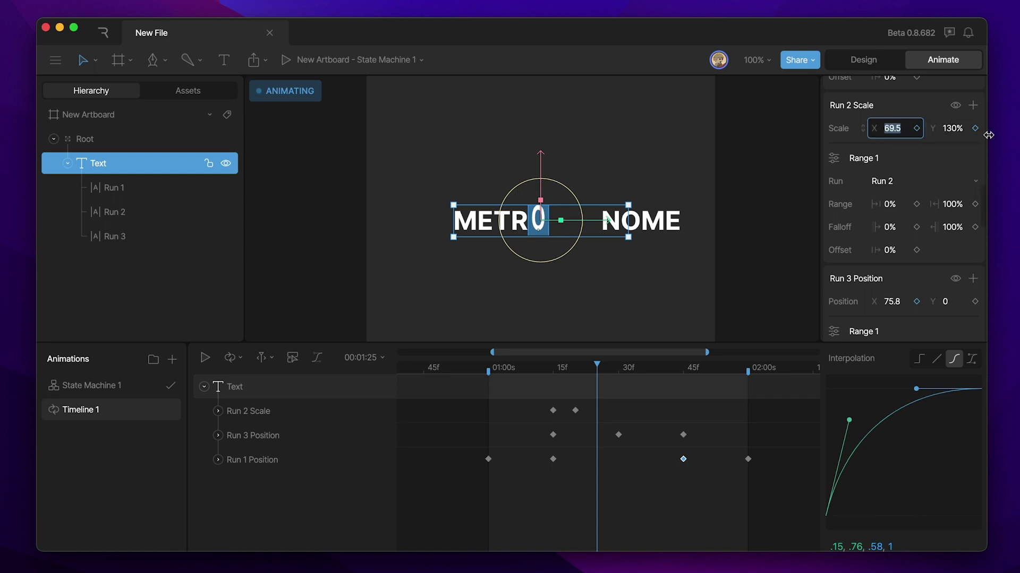
pyautogui.write('120')
pyautogui.press('Return')
pyautogui.click(979, 127)
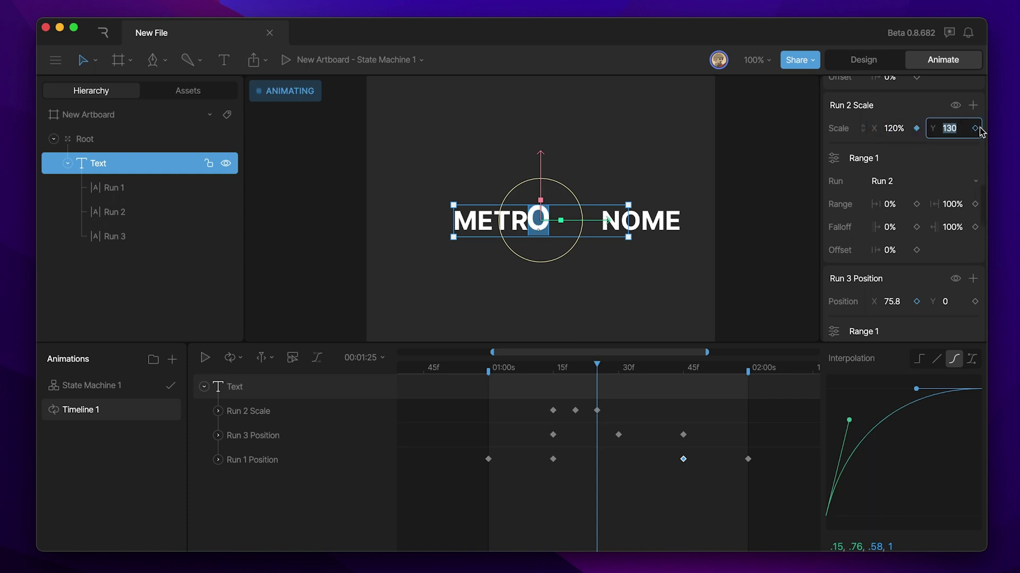
pyautogui.write('80')
pyautogui.press('Return')
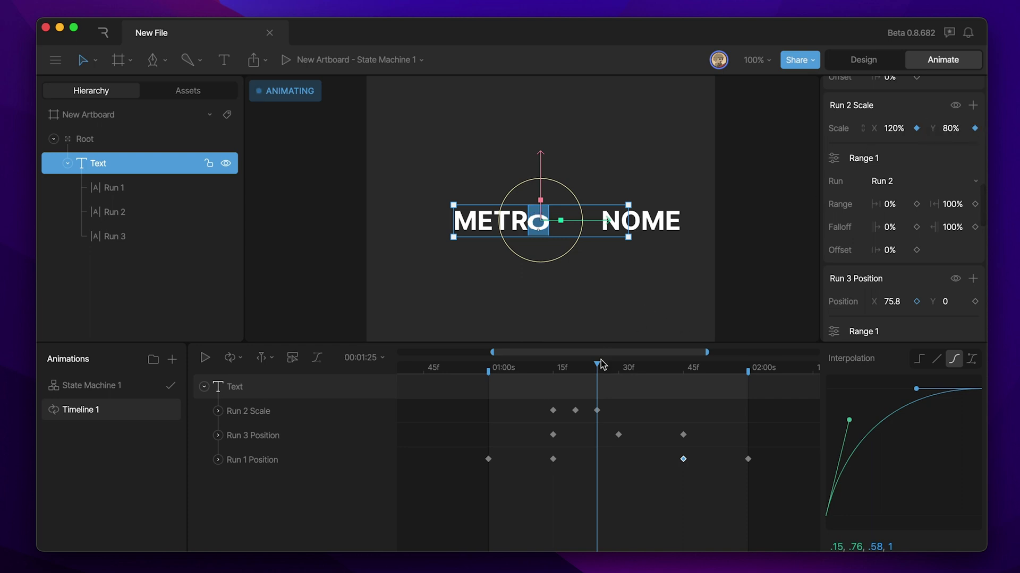
# Step: Keyframe Run 2 Scale back at X 100% and Y 100% at 00:01:30
pyautogui.moveTo(596, 366)
pyautogui.mouseDown()
pyautogui.moveTo(554, 374)
pyautogui.moveTo(598, 374)
pyautogui.mouseUp()
pyautogui.moveTo(593, 369); pyautogui.dragTo(618, 367)
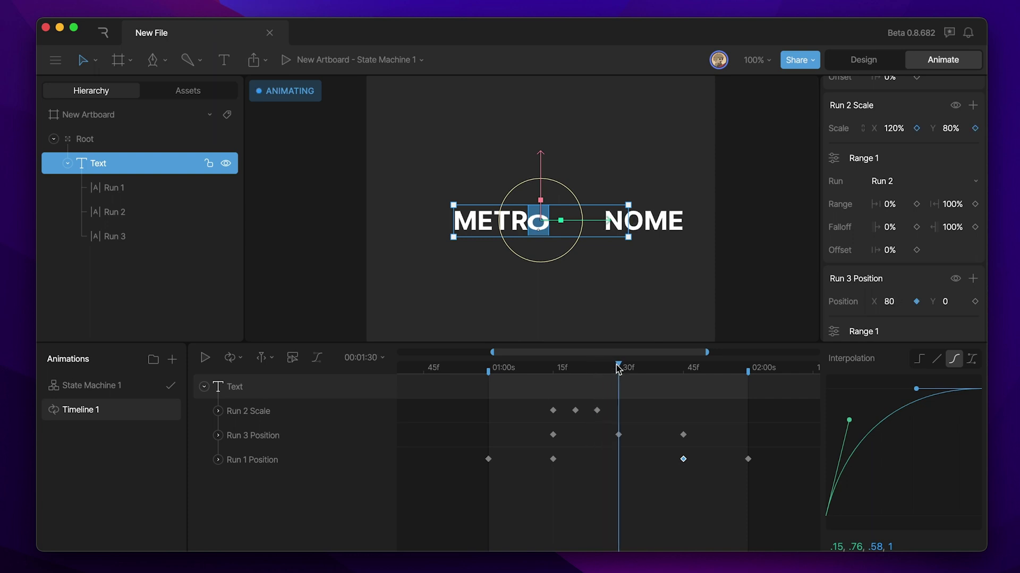
pyautogui.click(894, 132)
pyautogui.write('100')
pyautogui.press('Return')
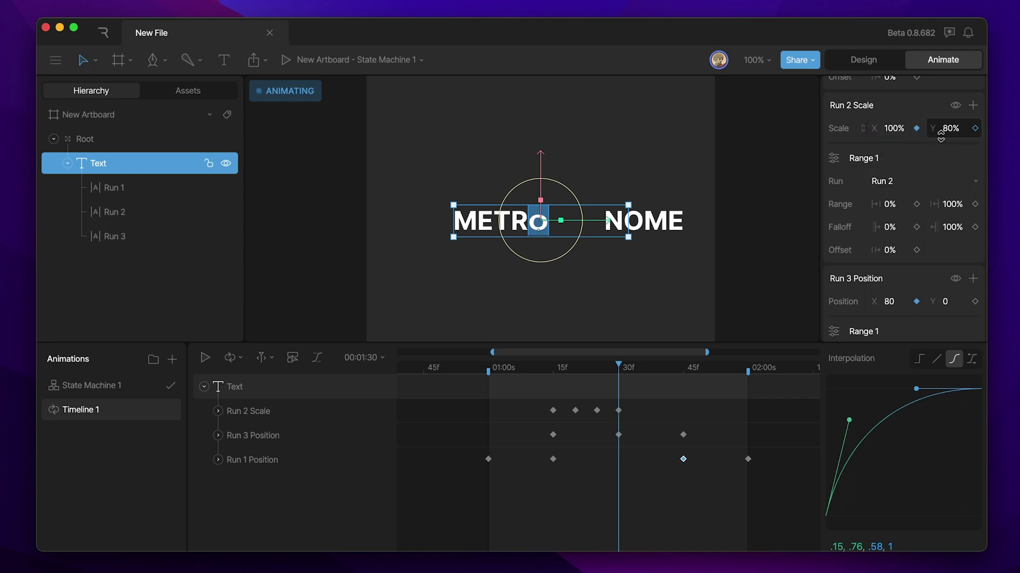
pyautogui.click(947, 140)
pyautogui.write('100')
pyautogui.press('Return')
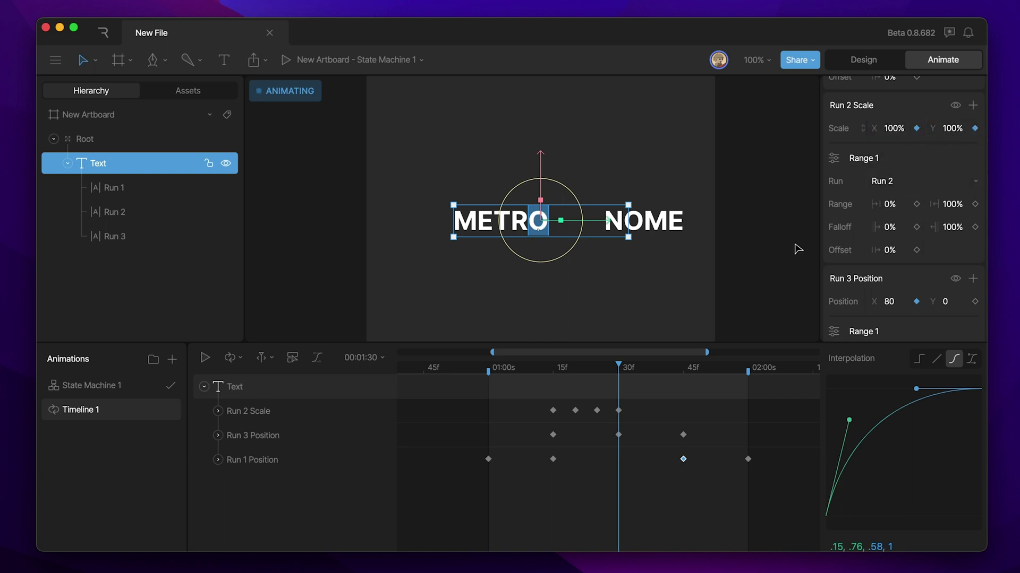
# Step: Set all four Run 2 Scale keyframes to cubic interpolation with the curve .42, 0, .58, 1
pyautogui.moveTo(638, 397); pyautogui.dragTo(549, 421)
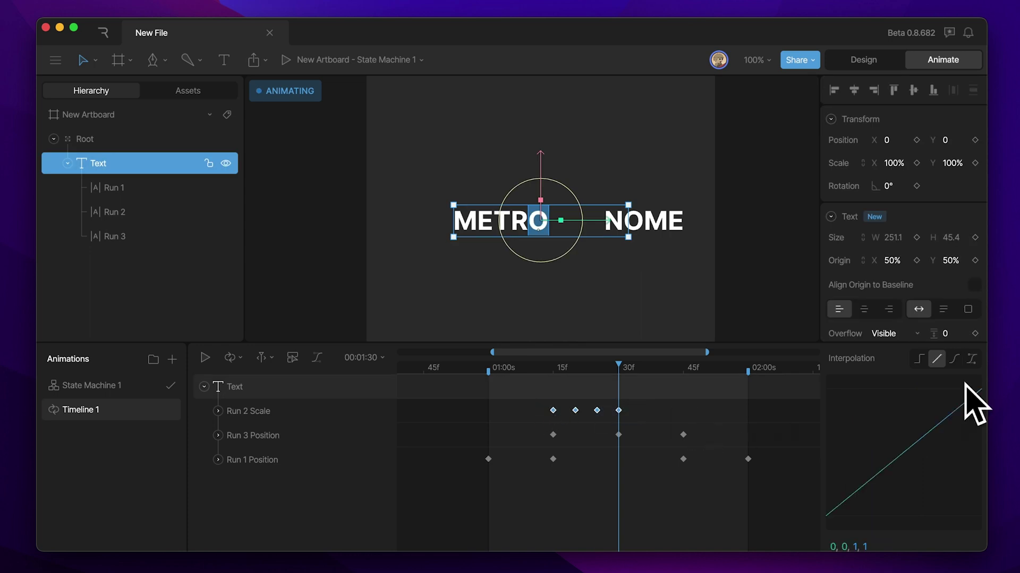
pyautogui.click(958, 361)
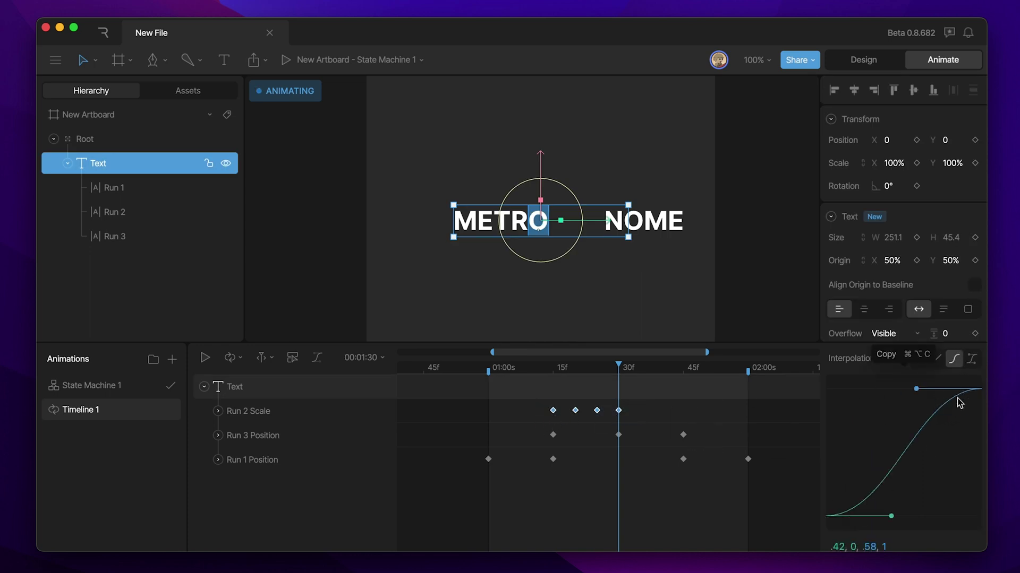
# Step: Play the loop from before the work area to review the Run 2 Scale bounce, and stop at 00:01:15
pyautogui.moveTo(618, 366); pyautogui.dragTo(440, 369)
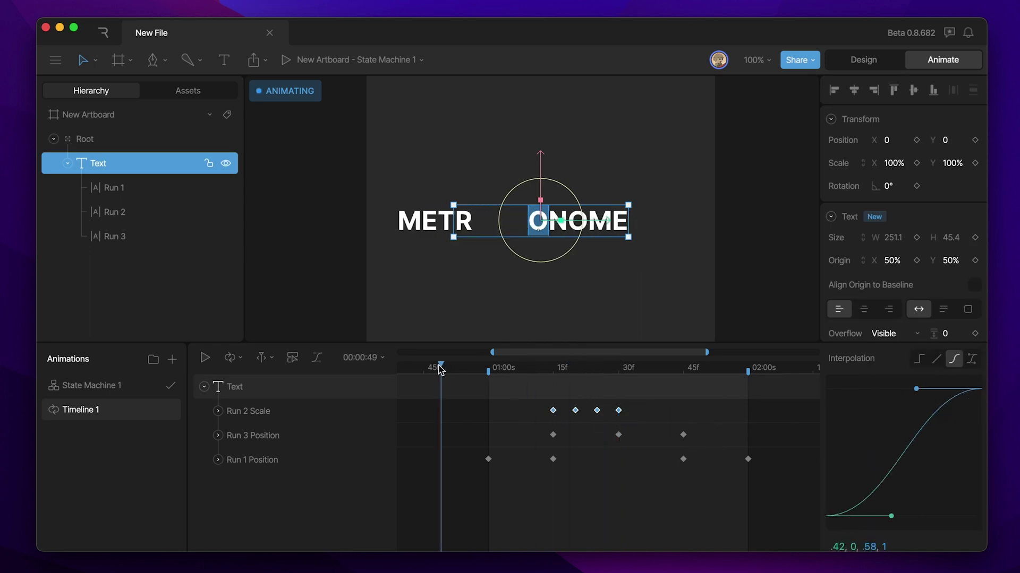
pyautogui.click(723, 303)
pyautogui.press('space')
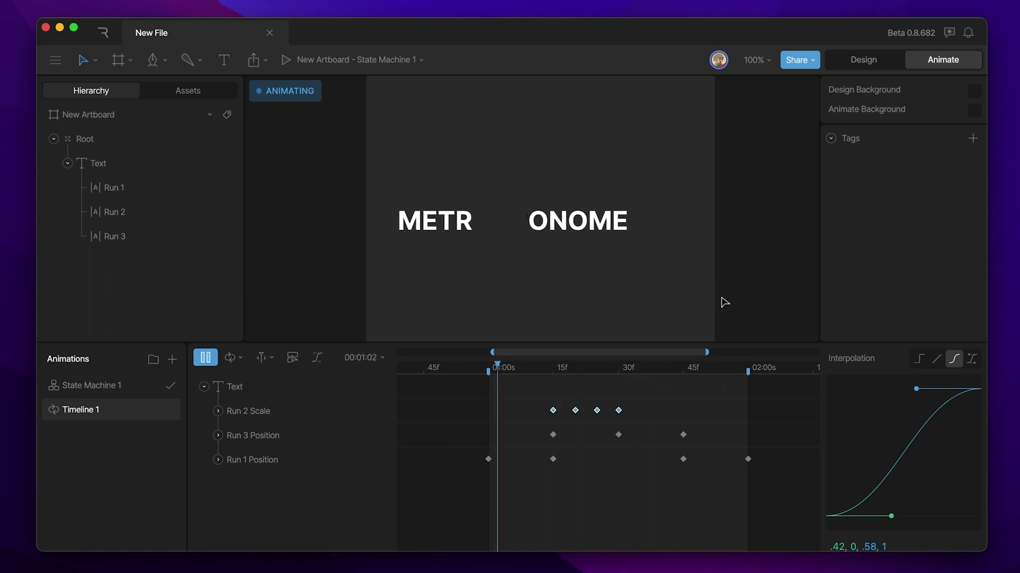
pyautogui.click(554, 367)
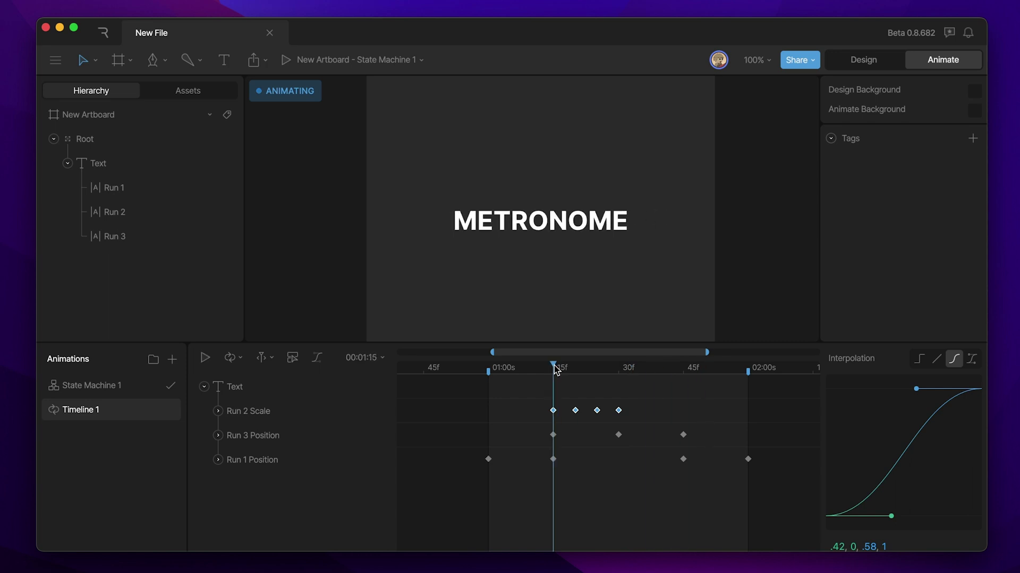
# Step: Paste the copied four Run 2 Scale keyframes at 00:01:45 and play the loop
pyautogui.moveTo(554, 367); pyautogui.dragTo(684, 369)
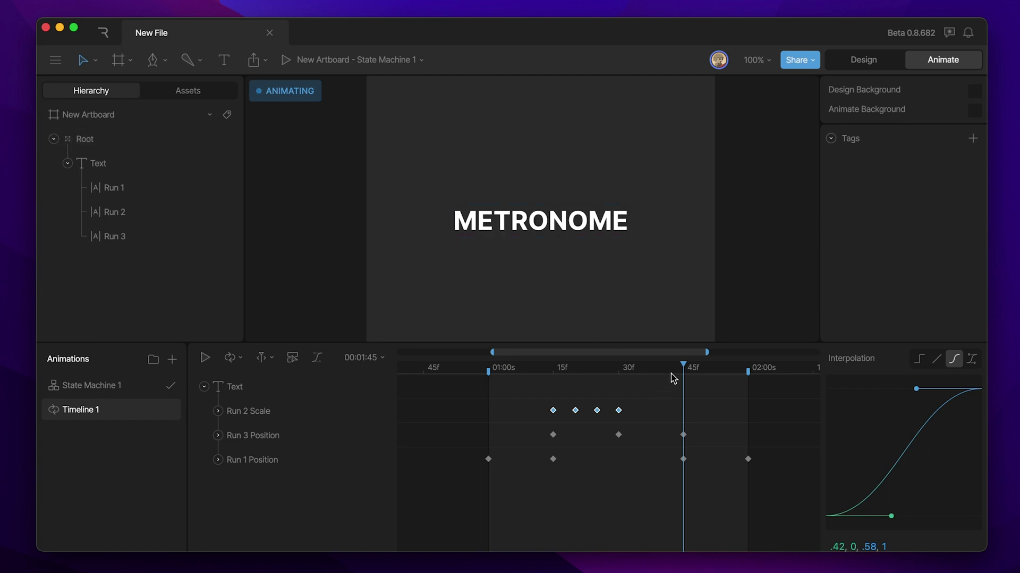
pyautogui.click(626, 399)
pyautogui.hotkey('ctrl', 'v')
pyautogui.press('space')
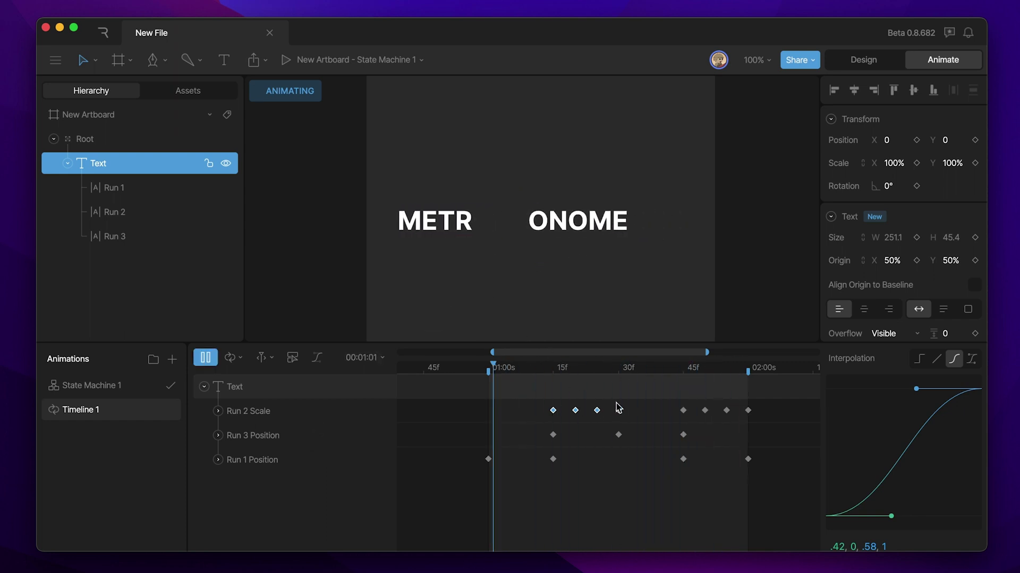
# Step: Set the Run 1 Position X keyframe at 00:01:15 to 10.6 so METR overlaps the O
pyautogui.click(550, 371)
pyautogui.moveTo(550, 371); pyautogui.dragTo(553, 372)
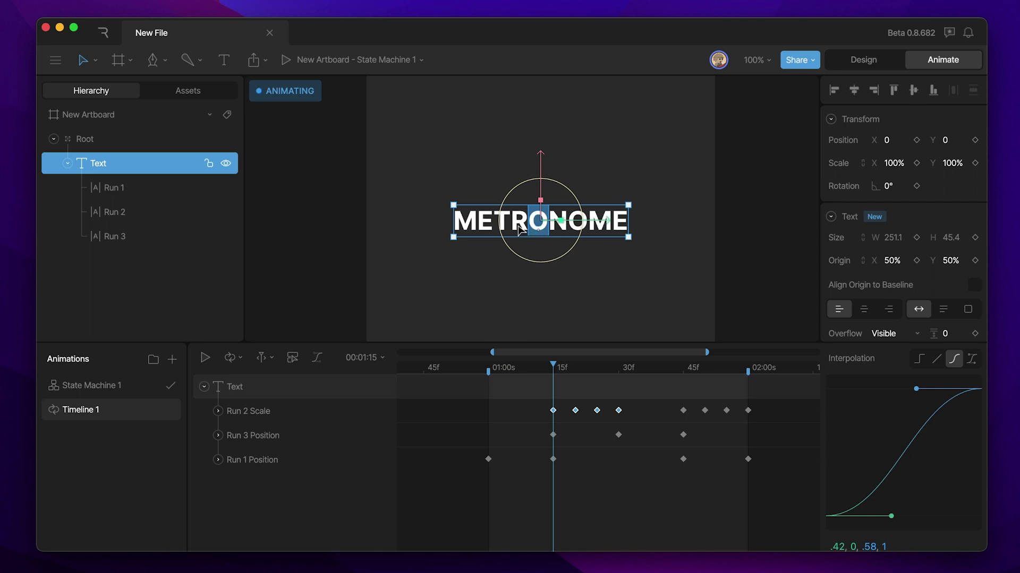
pyautogui.moveTo(549, 372)
pyautogui.mouseDown()
pyautogui.moveTo(496, 372)
pyautogui.moveTo(552, 373)
pyautogui.mouseUp()
pyautogui.click(218, 460)
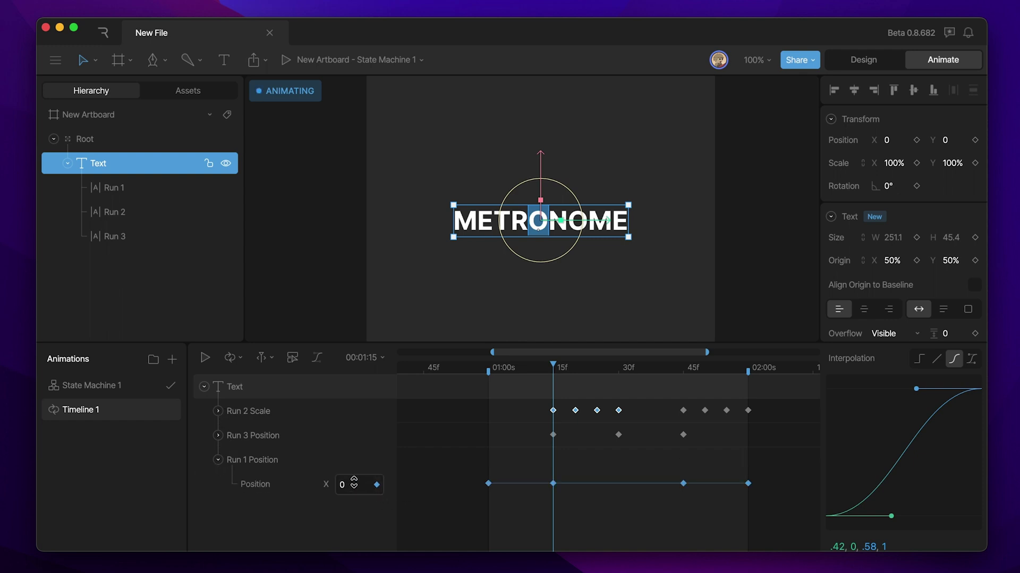
pyautogui.moveTo(354, 483); pyautogui.dragTo(352, 477)
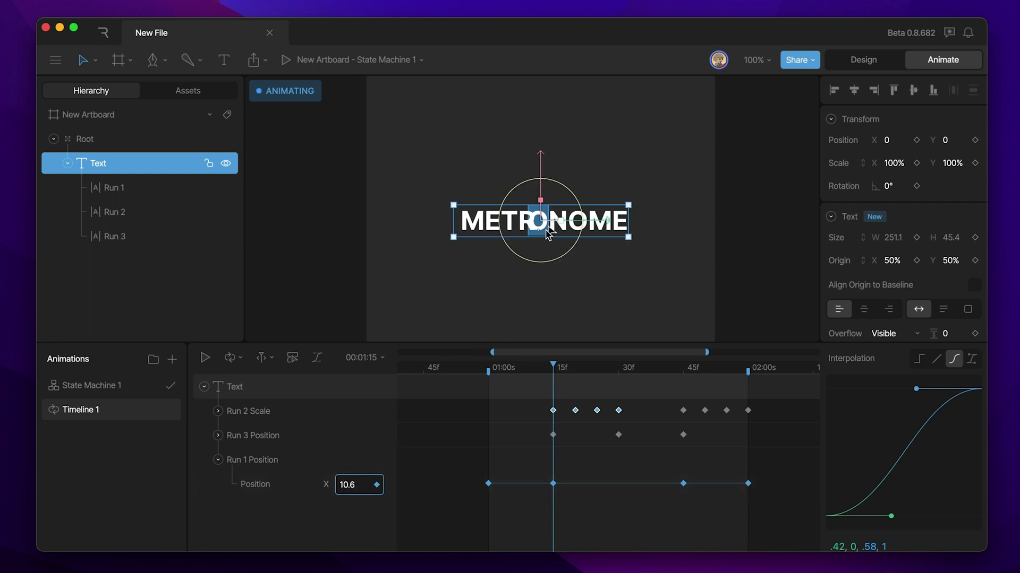
# Step: Keyframe Run 1 Position X at 0 at 00:01:20 and set its 00:01:15 keyframe to cubic interpolation
pyautogui.moveTo(553, 367); pyautogui.dragTo(576, 366)
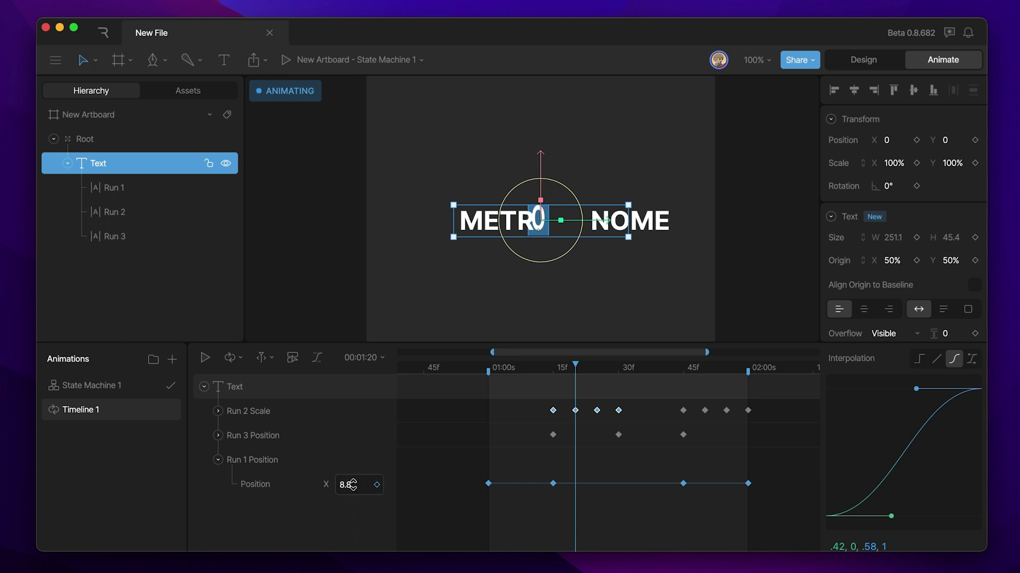
pyautogui.click(345, 485)
pyautogui.write('0')
pyautogui.press('Return')
pyautogui.click(552, 483)
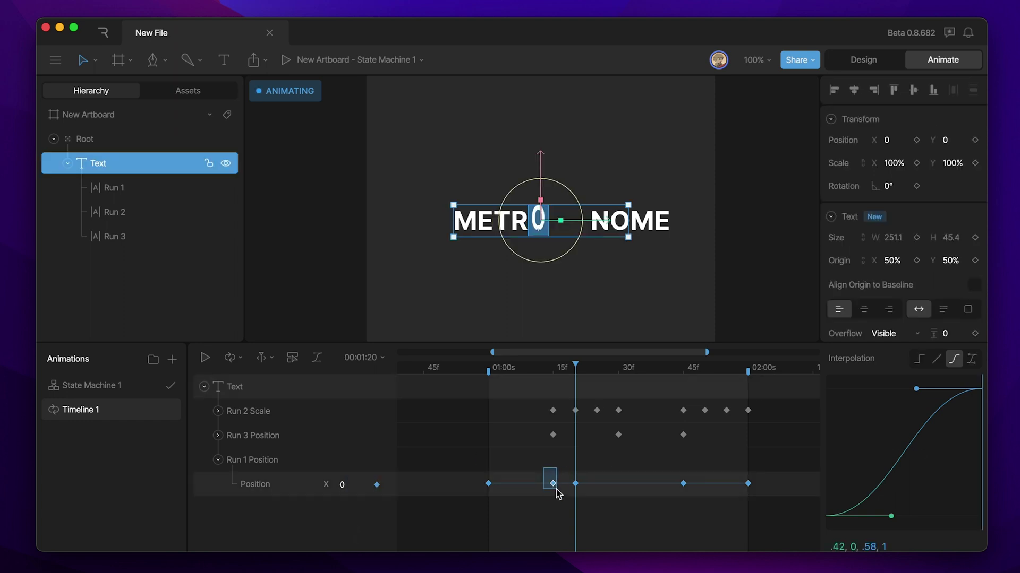
pyautogui.click(954, 359)
# Step: Set the Run 3 Position X keyframe at 00:01:45 to about -7
pyautogui.moveTo(564, 367); pyautogui.dragTo(684, 369)
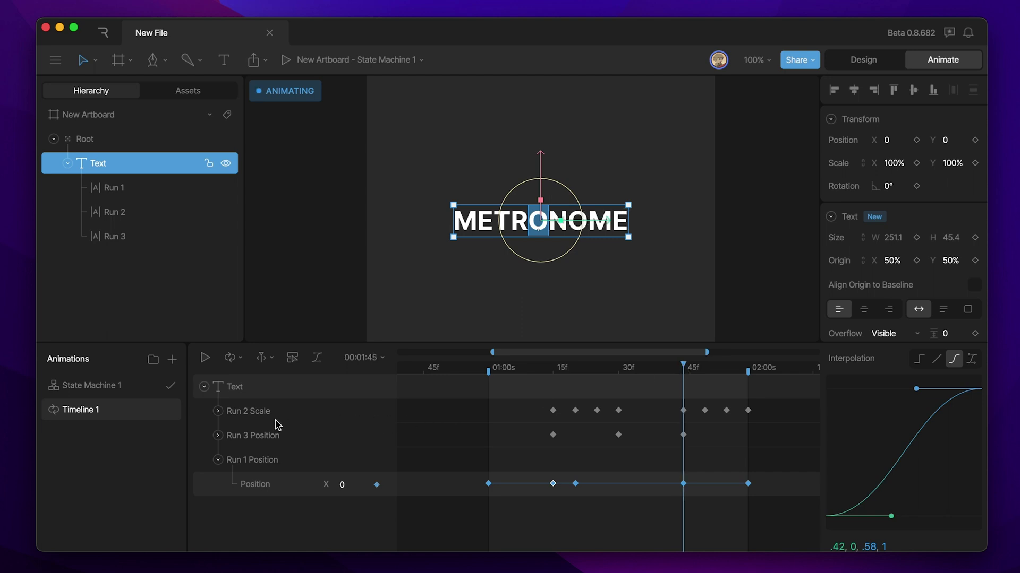
pyautogui.click(217, 435)
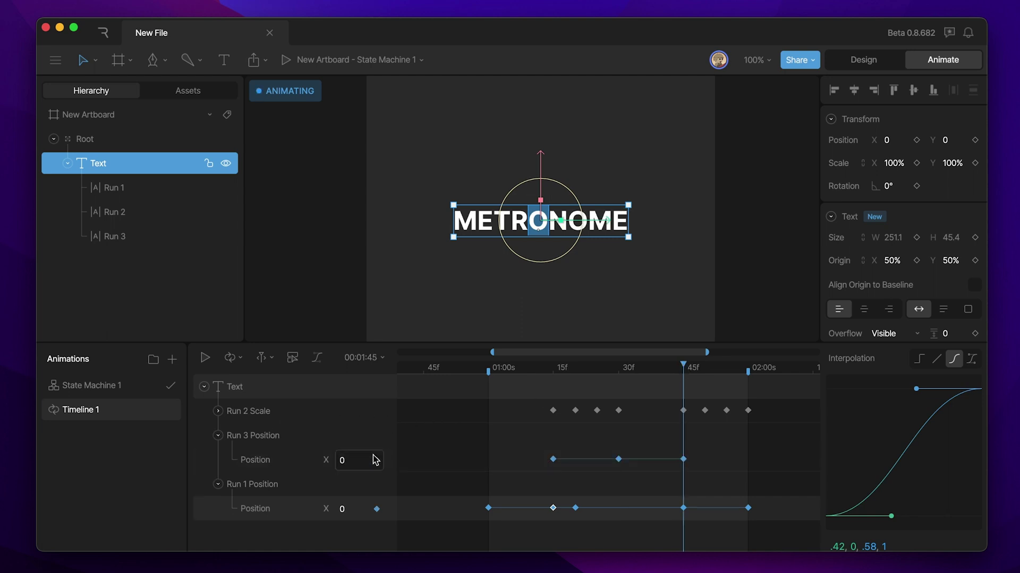
pyautogui.moveTo(352, 457); pyautogui.dragTo(345, 458)
# Step: Keyframe Run 3 Position X at 0 at 00:01:50 and set its 00:01:45 keyframe to cubic interpolation, checking the playback
pyautogui.moveTo(685, 369); pyautogui.dragTo(704, 368)
pyautogui.click(349, 459)
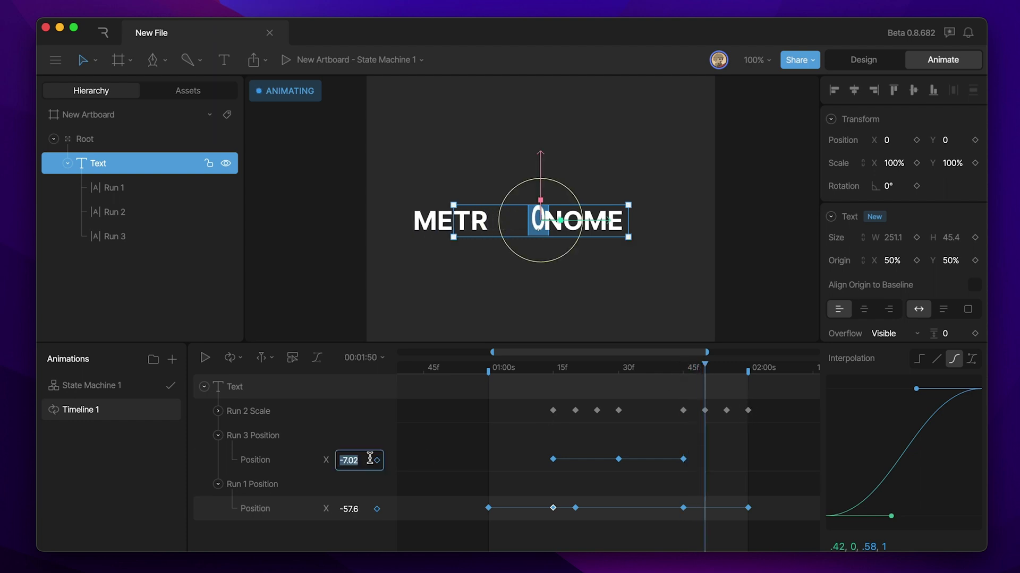
pyautogui.write('0')
pyautogui.press('Return')
pyautogui.click(683, 459)
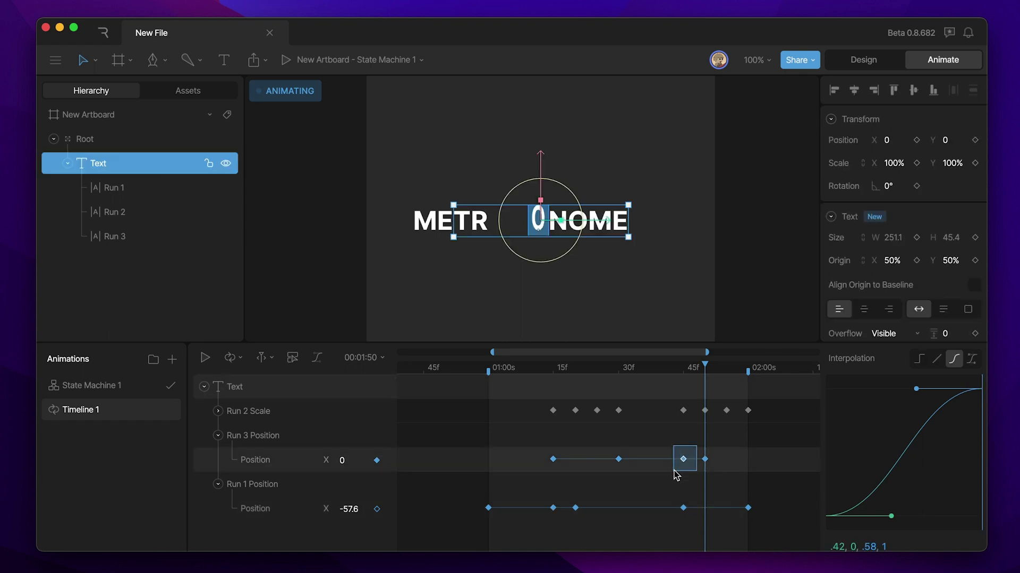
pyautogui.click(954, 359)
pyautogui.press('space')
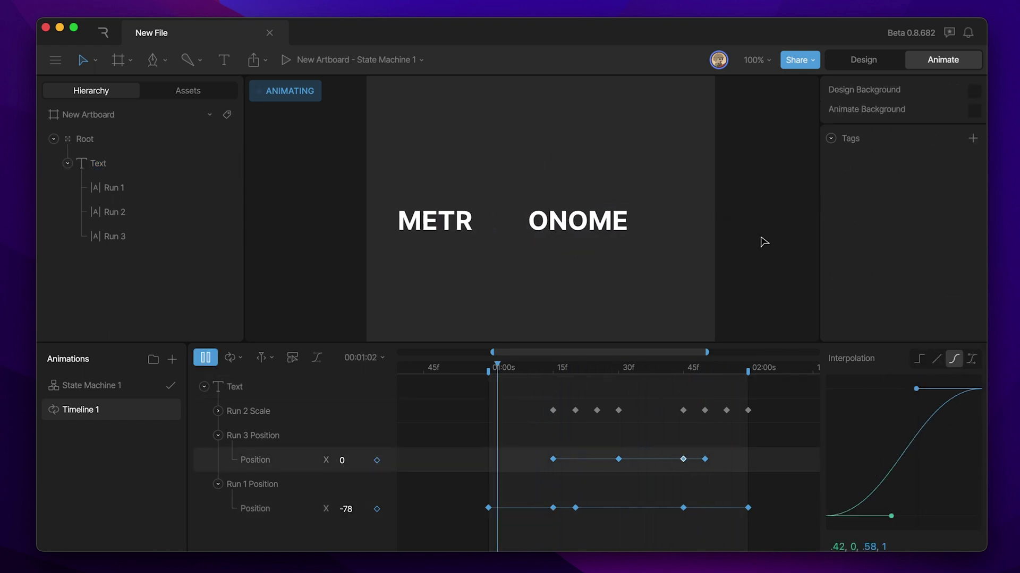
pyautogui.press('space')
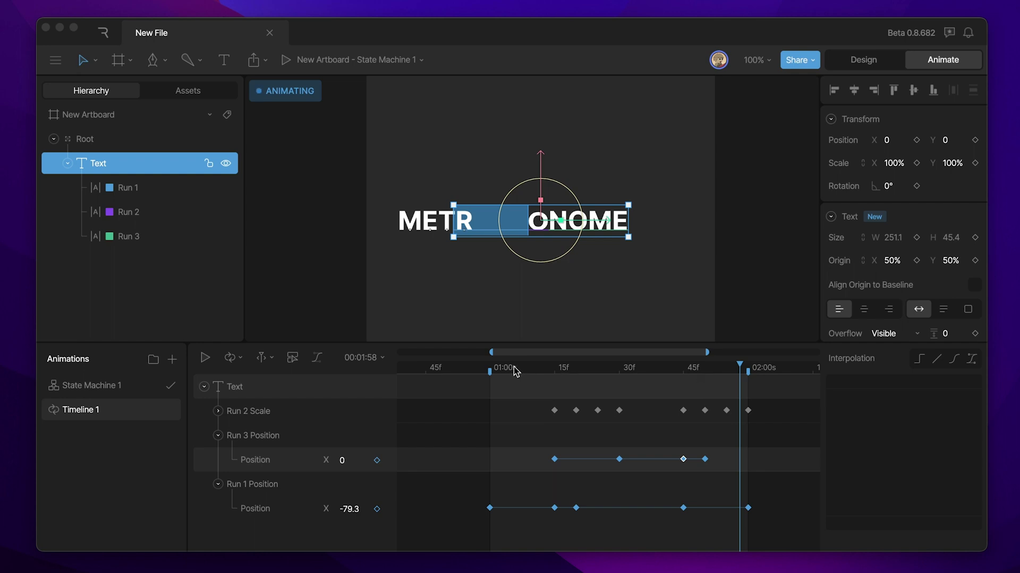
# Step: Keyframe Run 1 Position Y at -30 at 00:01:00
pyautogui.click(489, 370)
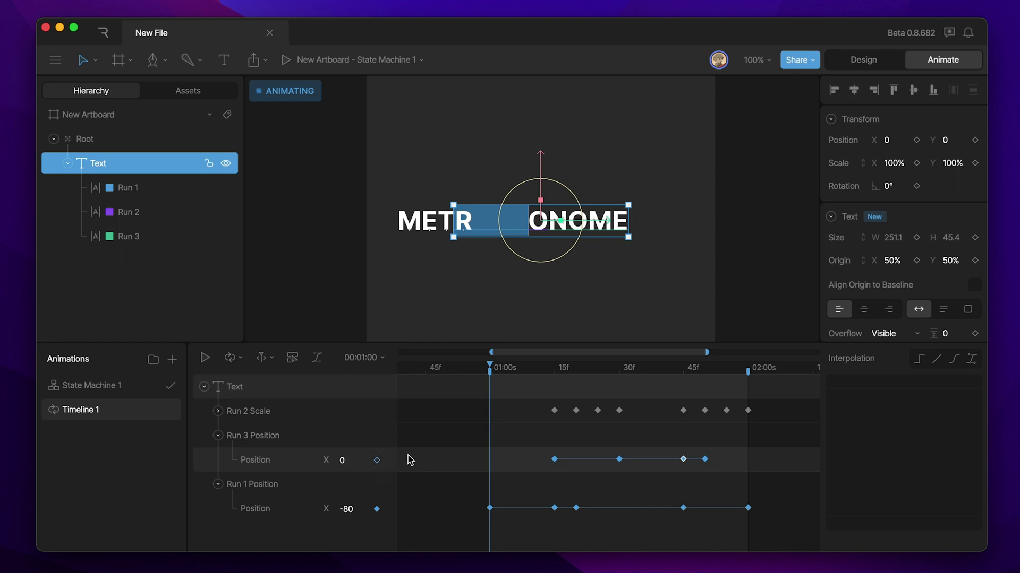
pyautogui.moveTo(516, 383); pyautogui.dragTo(491, 390)
pyautogui.scroll(-5, 951, 284)
pyautogui.scroll(-5, 950, 282)
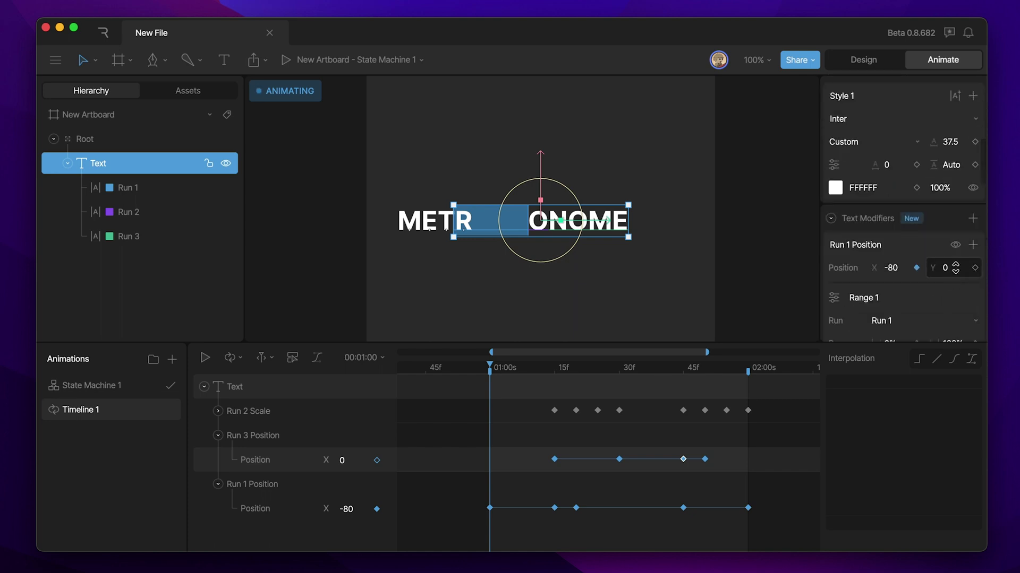
pyautogui.moveTo(975, 272)
pyautogui.mouseDown()
pyautogui.moveTo(956, 293)
pyautogui.moveTo(976, 272)
pyautogui.mouseUp()
pyautogui.write('-30')
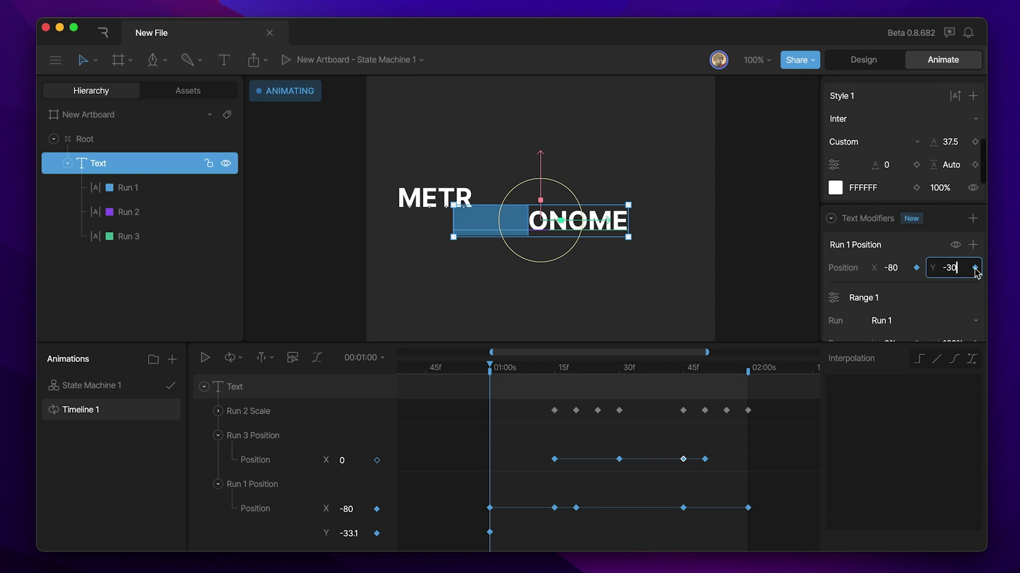
pyautogui.press('Return')
# Step: Keyframe Run 1 Position Y at 0 at both 00:01:15 and 00:01:45
pyautogui.moveTo(510, 370); pyautogui.dragTo(554, 369)
pyautogui.click(958, 268)
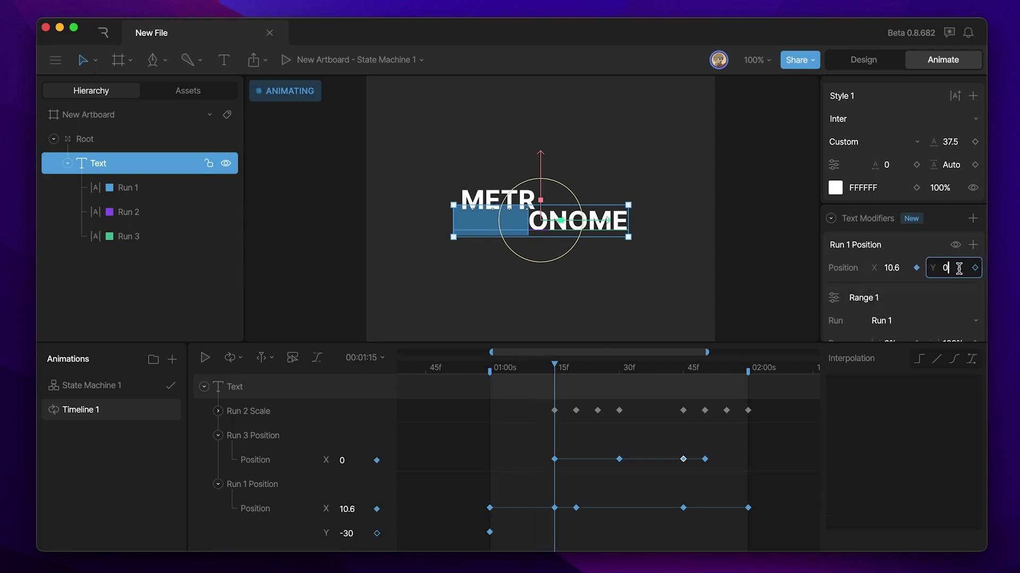
pyautogui.write('0')
pyautogui.press('Return')
pyautogui.moveTo(554, 369); pyautogui.dragTo(684, 380)
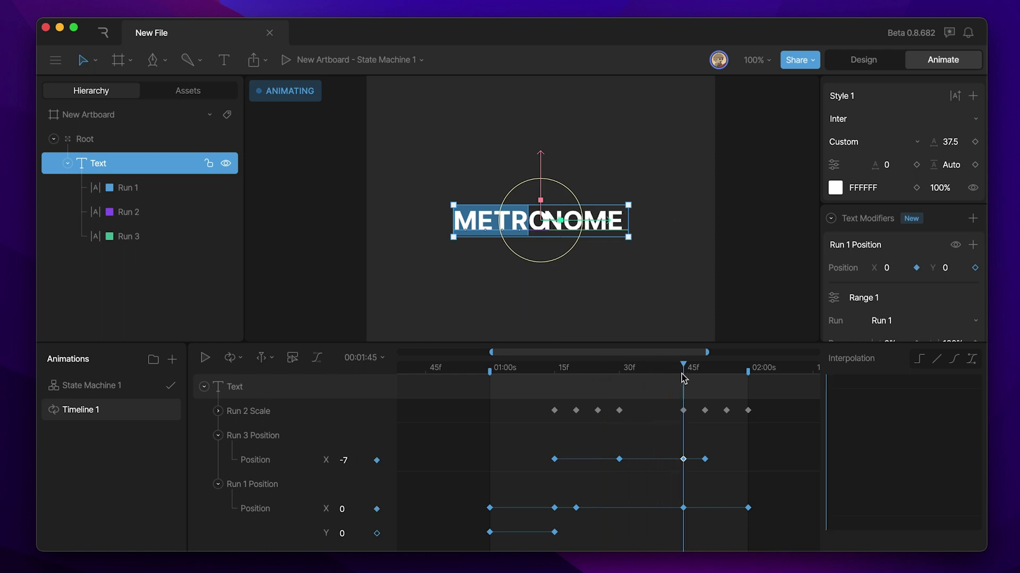
pyautogui.click(376, 533)
# Step: Keyframe Run 1 Position Y at -30 at 00:02:00 to match the loop's start
pyautogui.moveTo(683, 367); pyautogui.dragTo(748, 372)
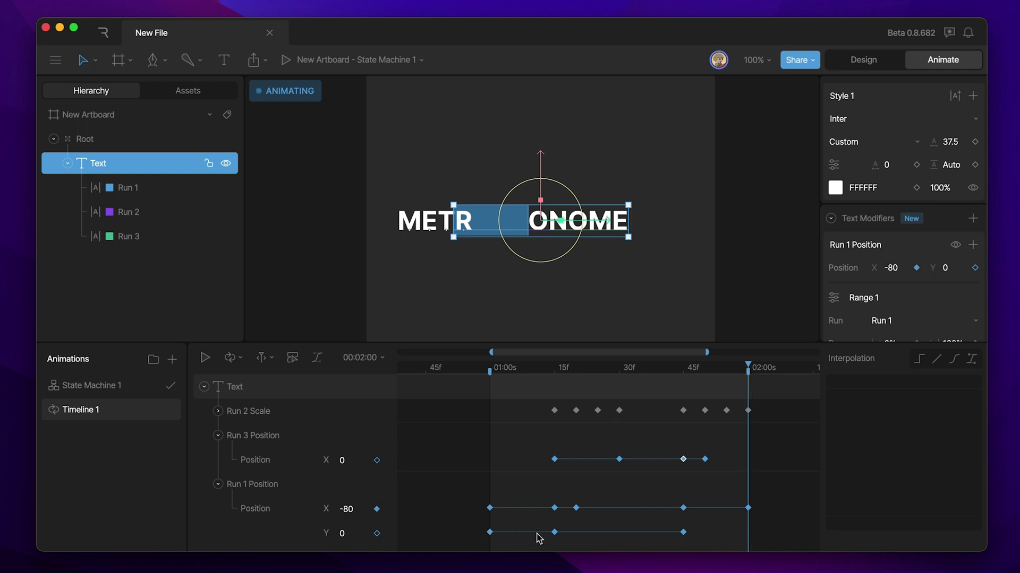
pyautogui.moveTo(511, 524); pyautogui.dragTo(495, 538)
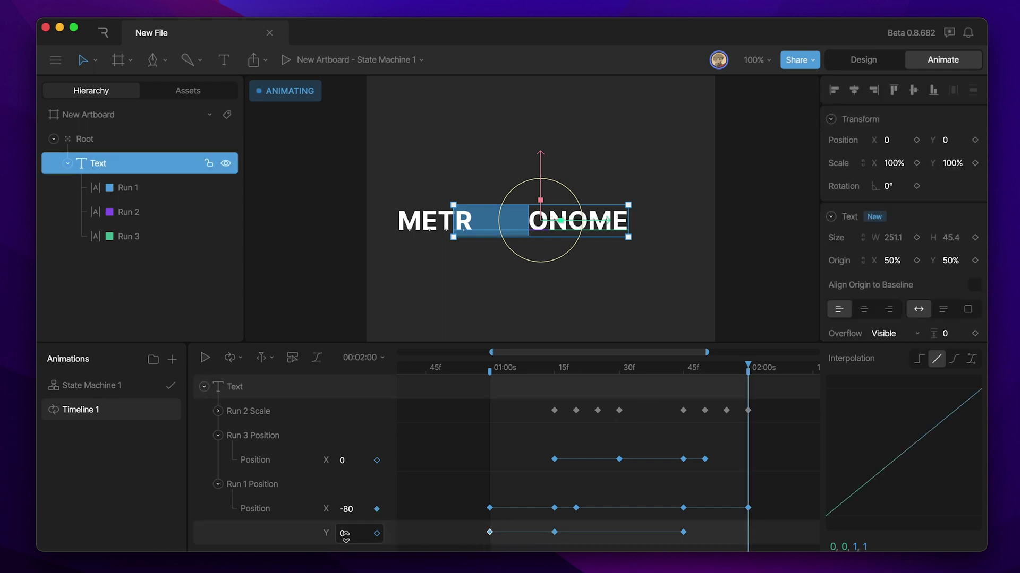
pyautogui.click(490, 369)
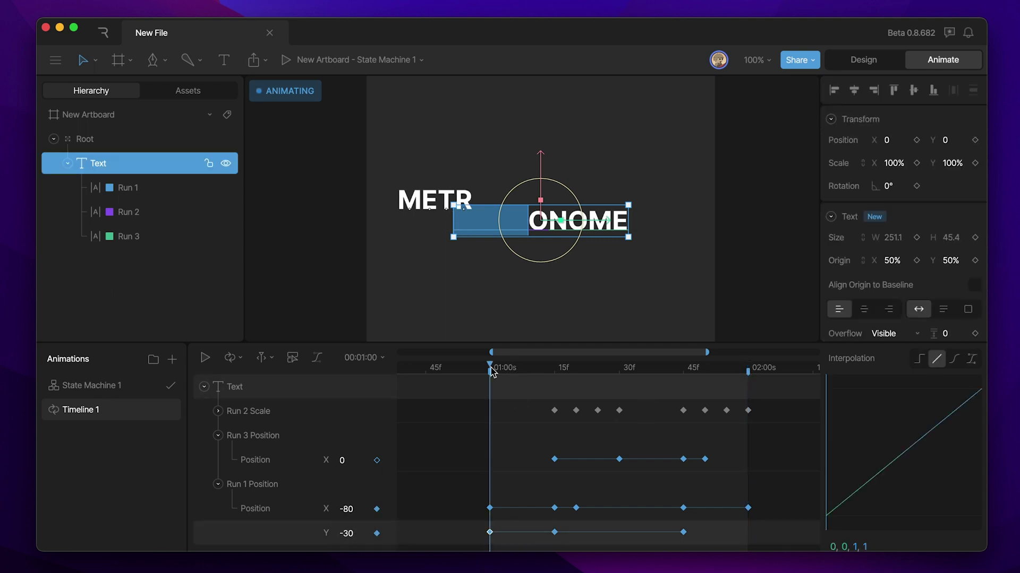
pyautogui.moveTo(491, 372); pyautogui.dragTo(749, 362)
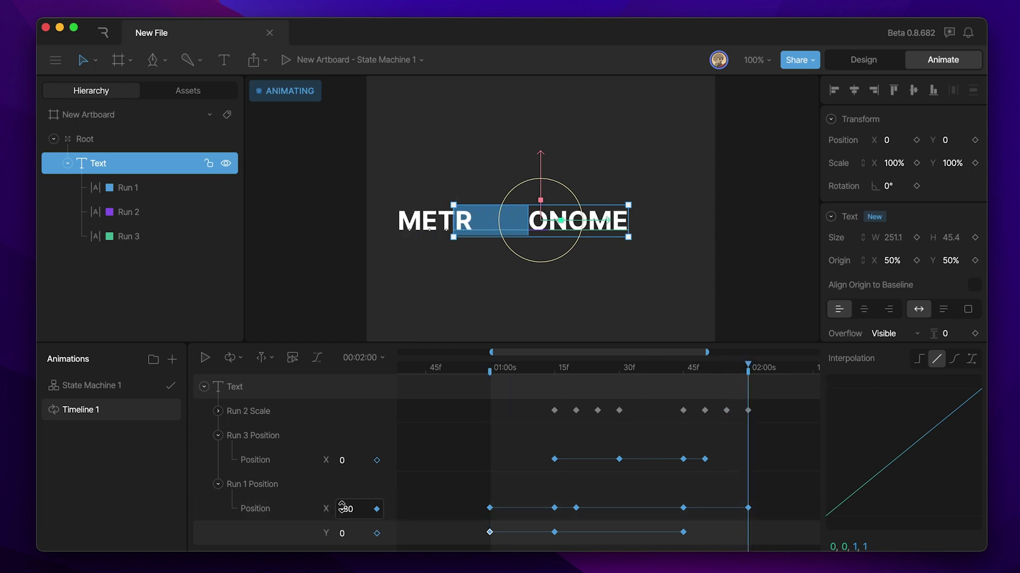
pyautogui.click(358, 532)
pyautogui.write('-30')
pyautogui.press('Return')
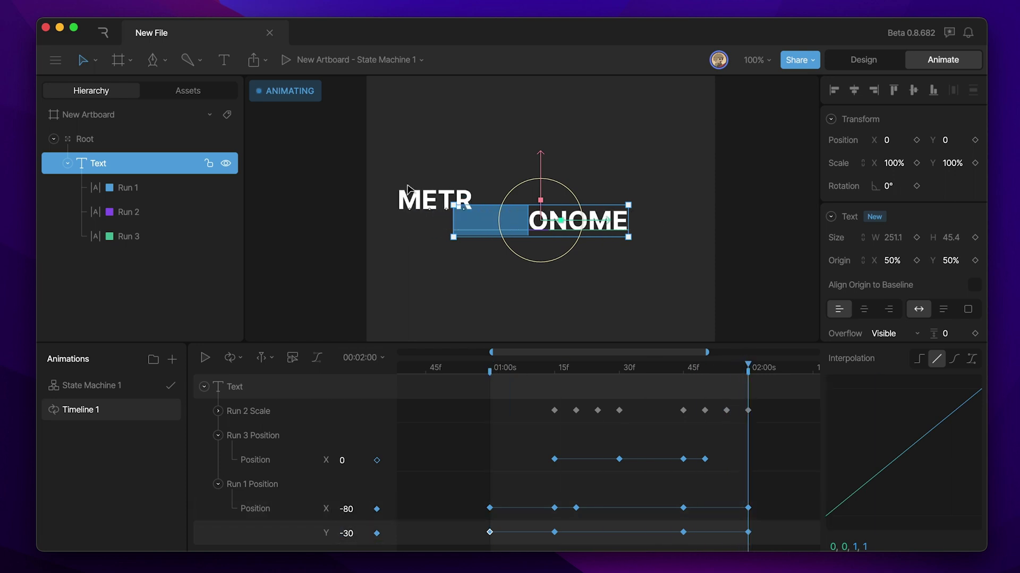
# Step: Set all four Run 1 Position Y keyframes to cubic interpolation with the curve .42, 0, .58, 1 while the loop plays
pyautogui.press('space')
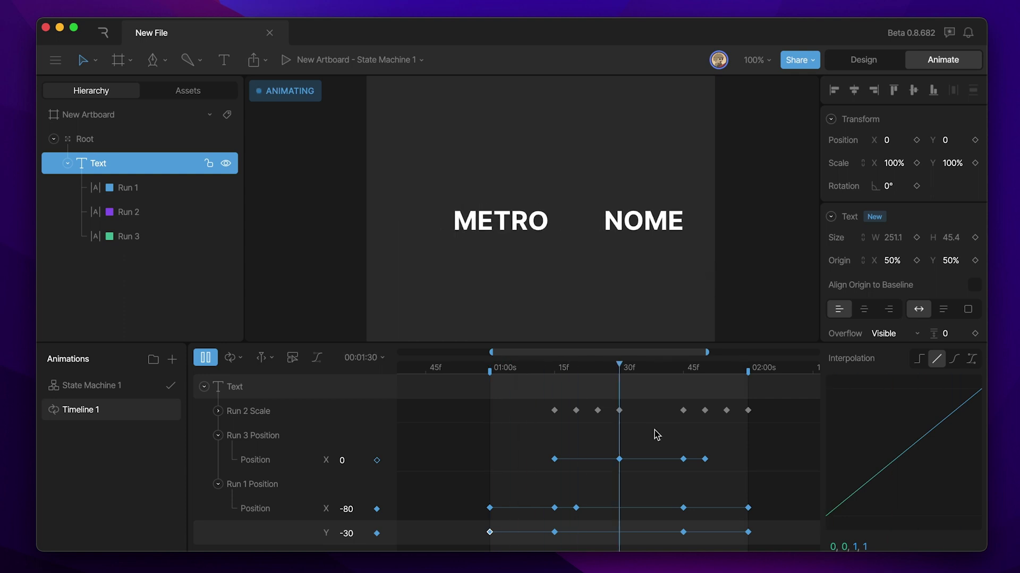
pyautogui.moveTo(483, 532); pyautogui.dragTo(707, 568)
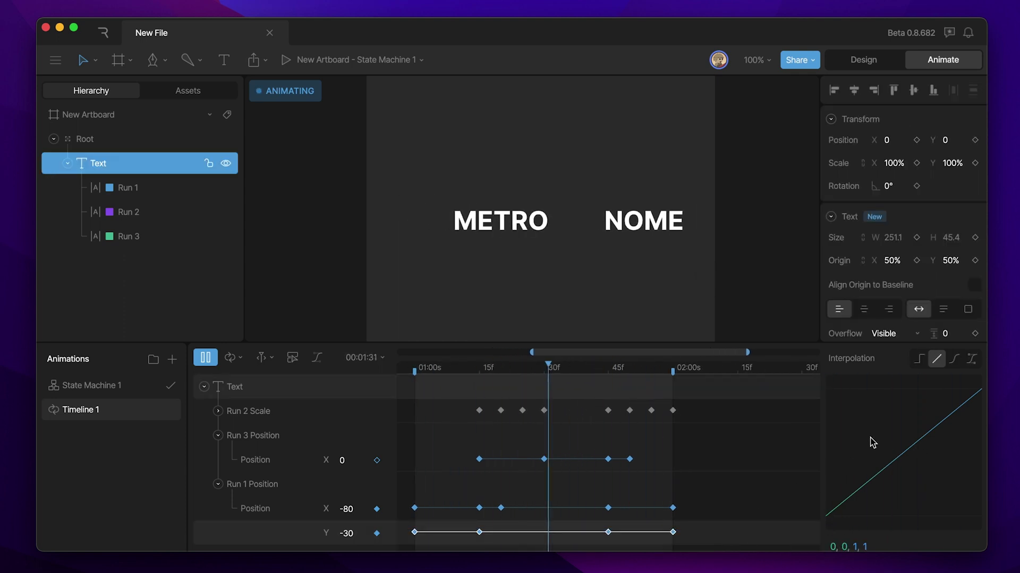
pyautogui.click(954, 359)
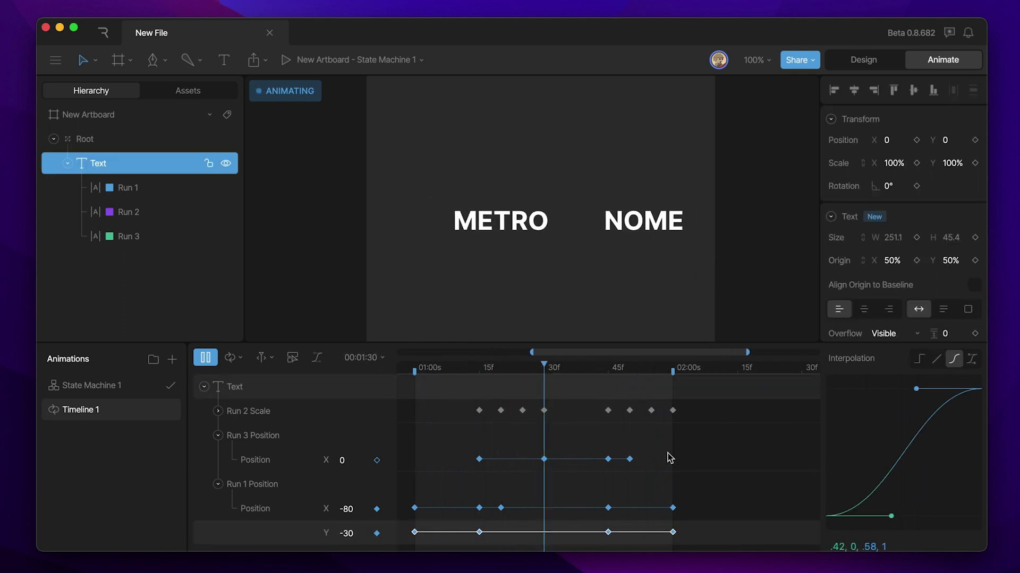
pyautogui.moveTo(581, 357); pyautogui.dragTo(549, 357)
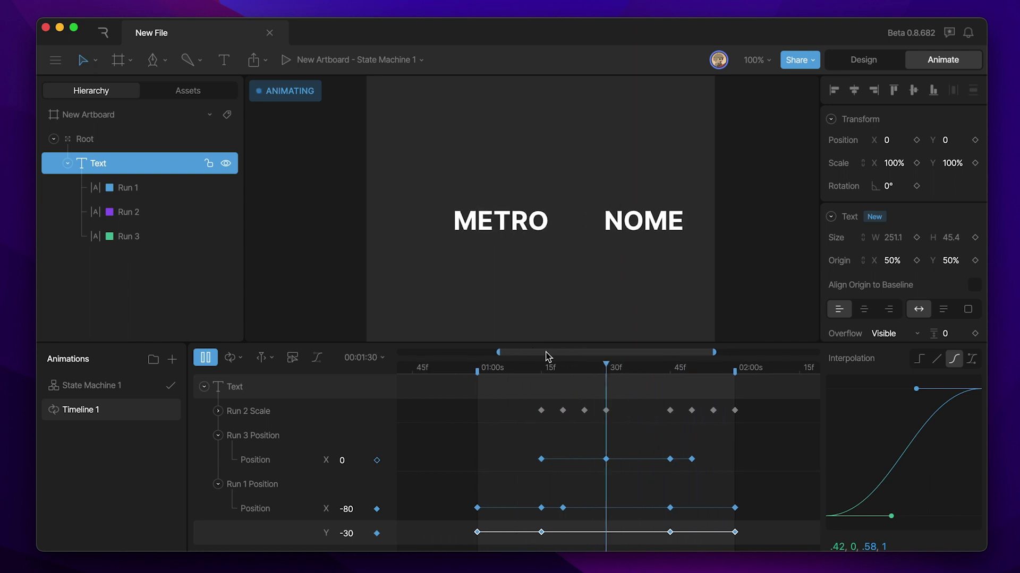
pyautogui.press('space')
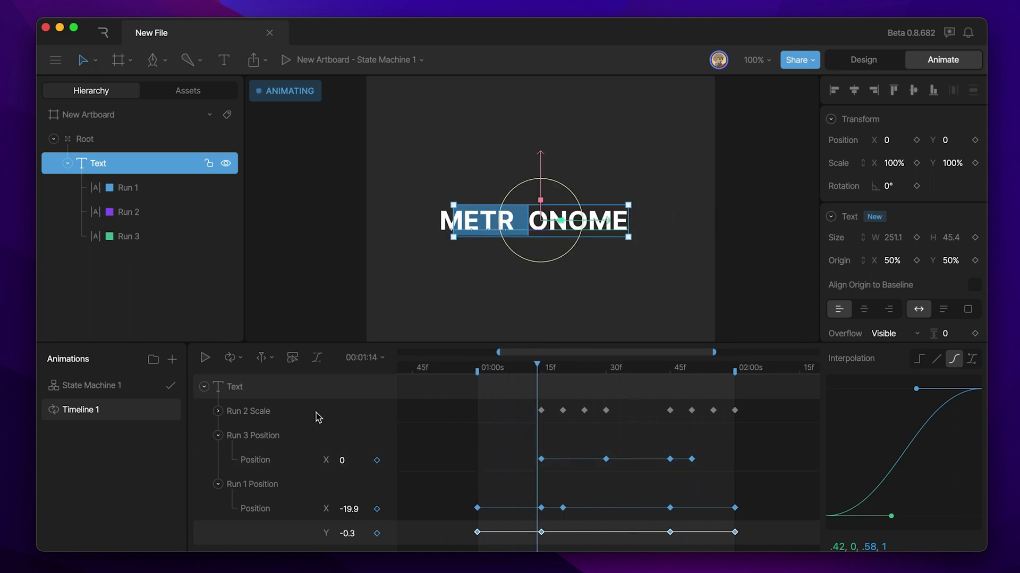
# Step: Keyframe Run 3 Position Y at 0 at 00:01:15
pyautogui.moveTo(539, 366); pyautogui.dragTo(542, 367)
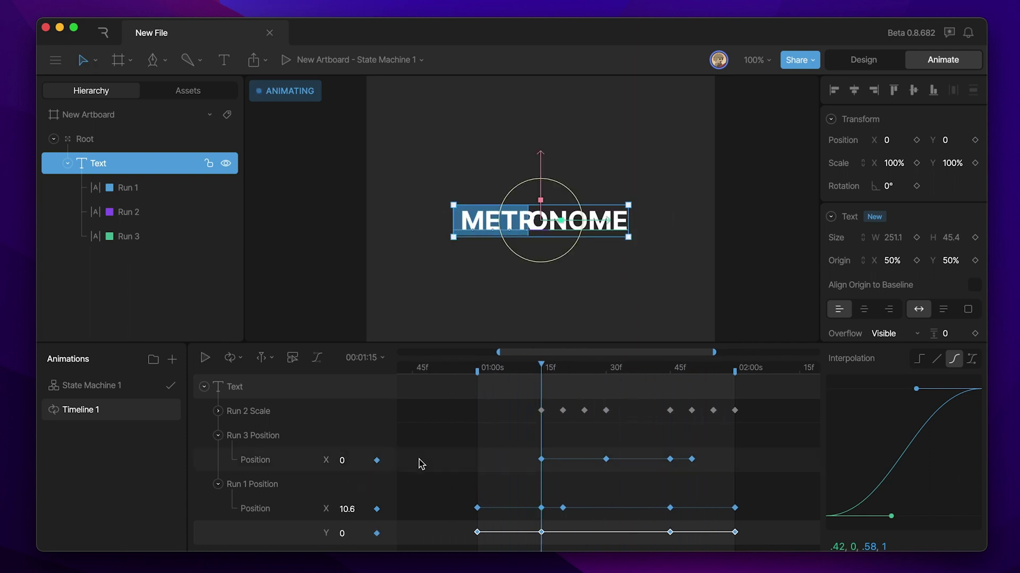
pyautogui.click(262, 461)
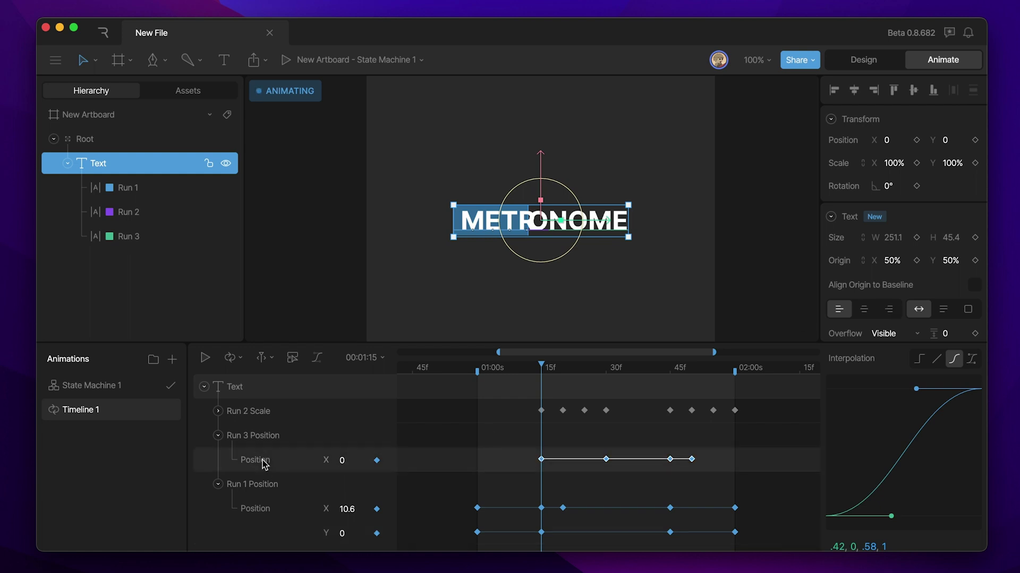
pyautogui.scroll(-10, 866, 262)
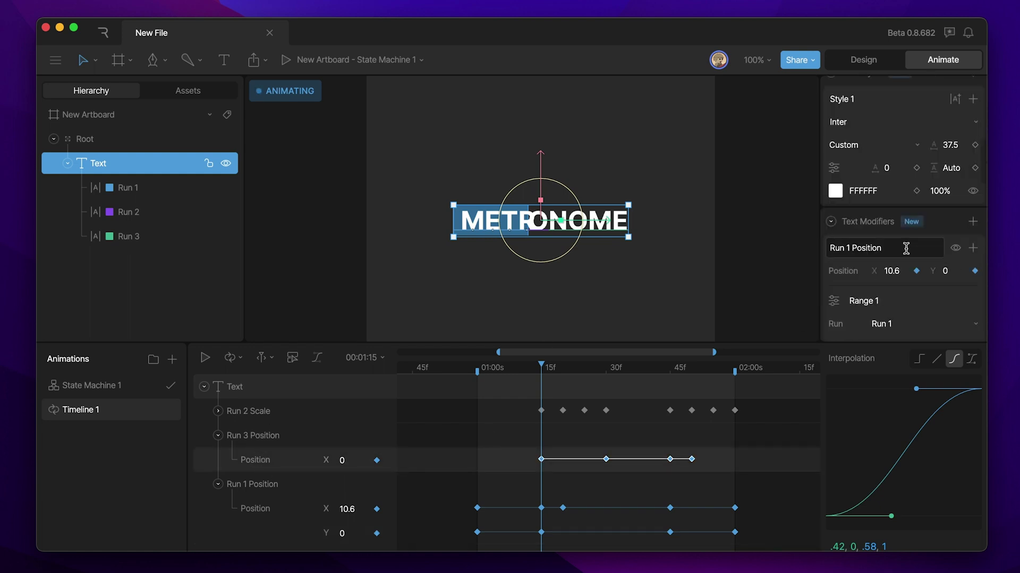
pyautogui.scroll(-10, 953, 227)
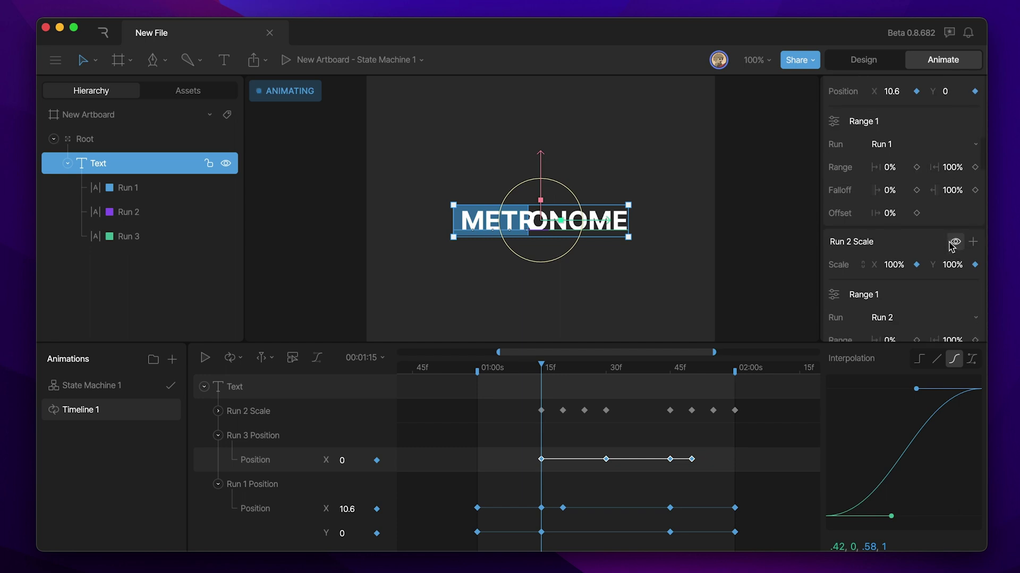
pyautogui.click(974, 247)
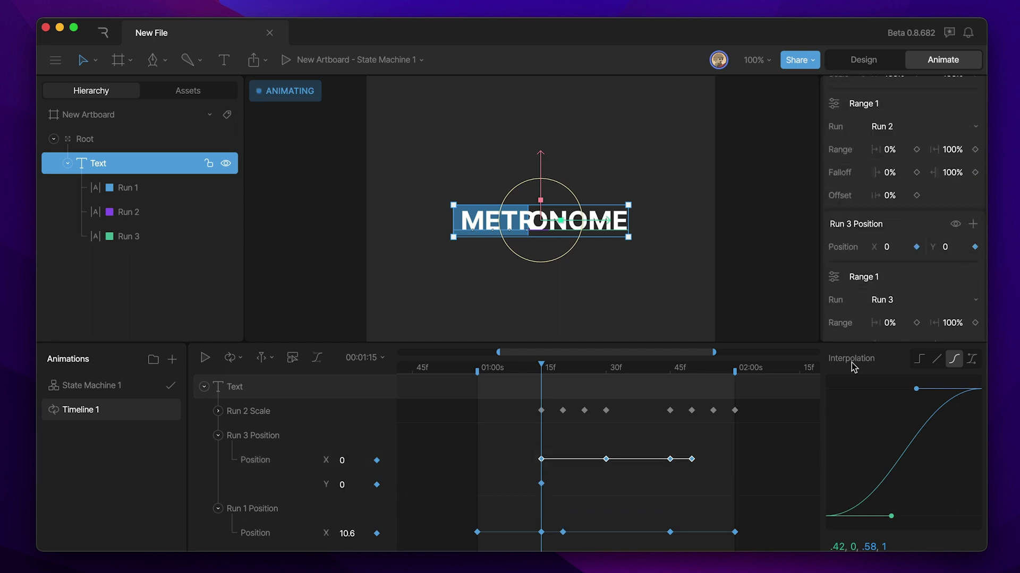
# Step: Keyframe Run 3 Position Y at -30 at 00:01:30
pyautogui.moveTo(555, 368); pyautogui.dragTo(606, 370)
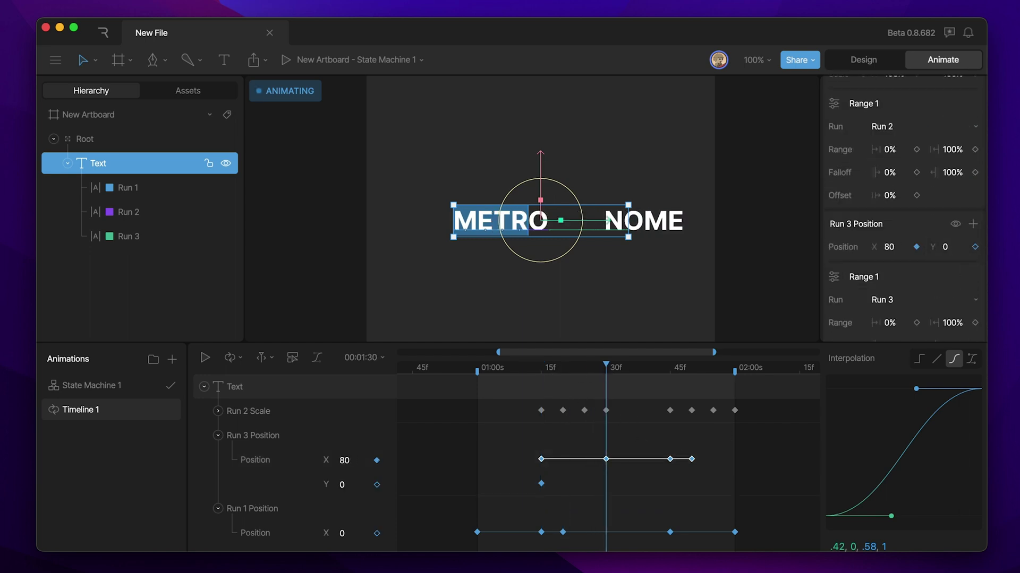
pyautogui.click(953, 245)
pyautogui.write('-3')
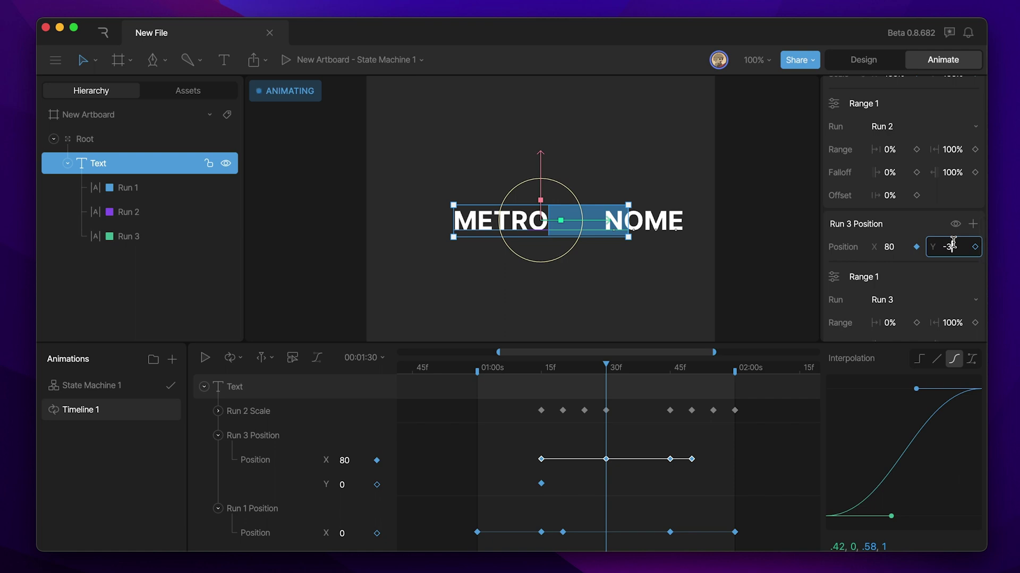
pyautogui.write('0')
pyautogui.press('Return')
# Step: Keyframe Run 3 Position Y at 0 at 00:01:45
pyautogui.moveTo(611, 374); pyautogui.dragTo(670, 370)
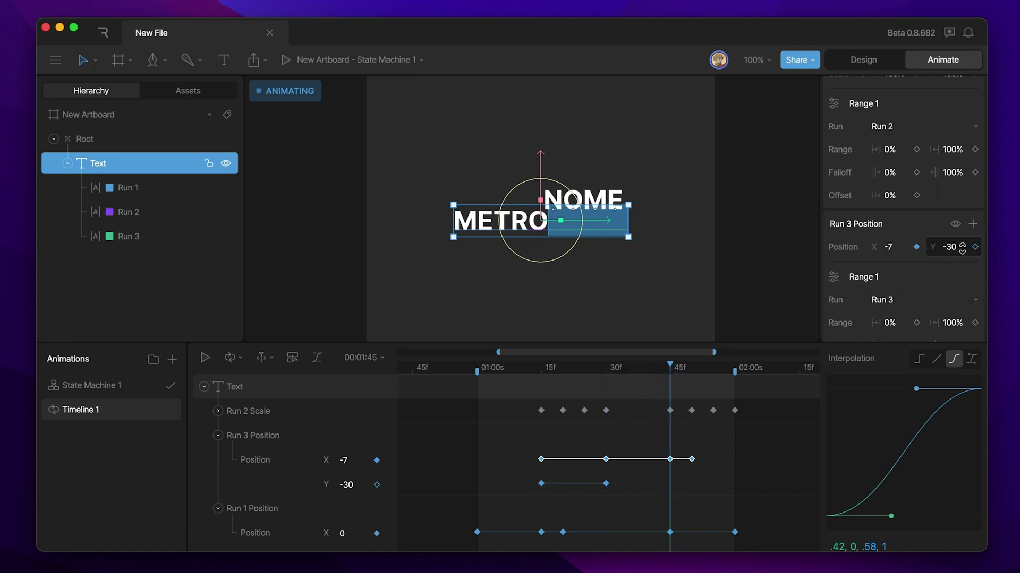
pyautogui.write('0')
pyautogui.press('Return')
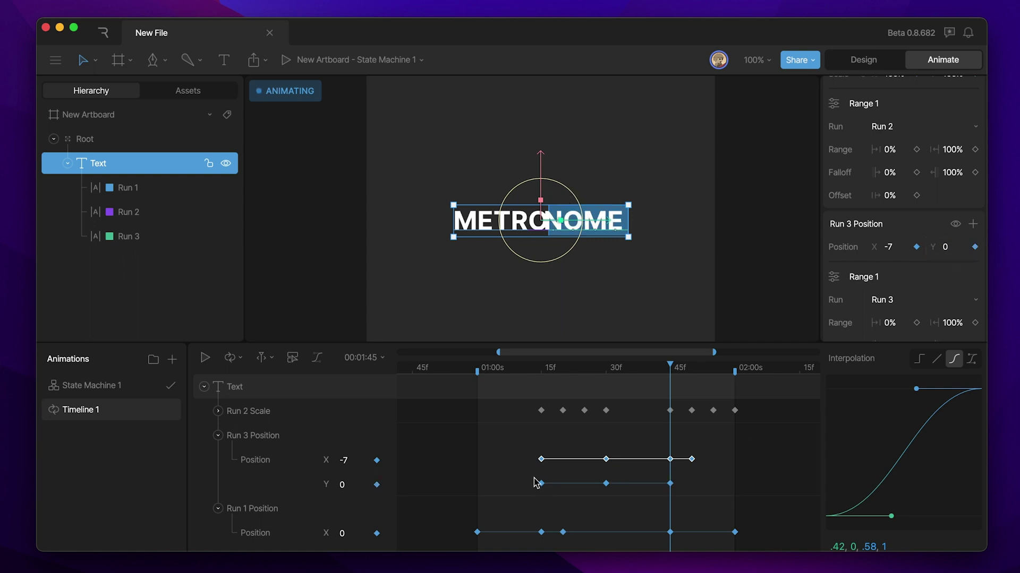
# Step: Set all three Run 3 Position Y keyframes to cubic interpolation with the curve .42, 0, .58, 1 and play the loop from 00:01:00
pyautogui.moveTo(535, 482); pyautogui.dragTo(730, 475)
pyautogui.click(953, 361)
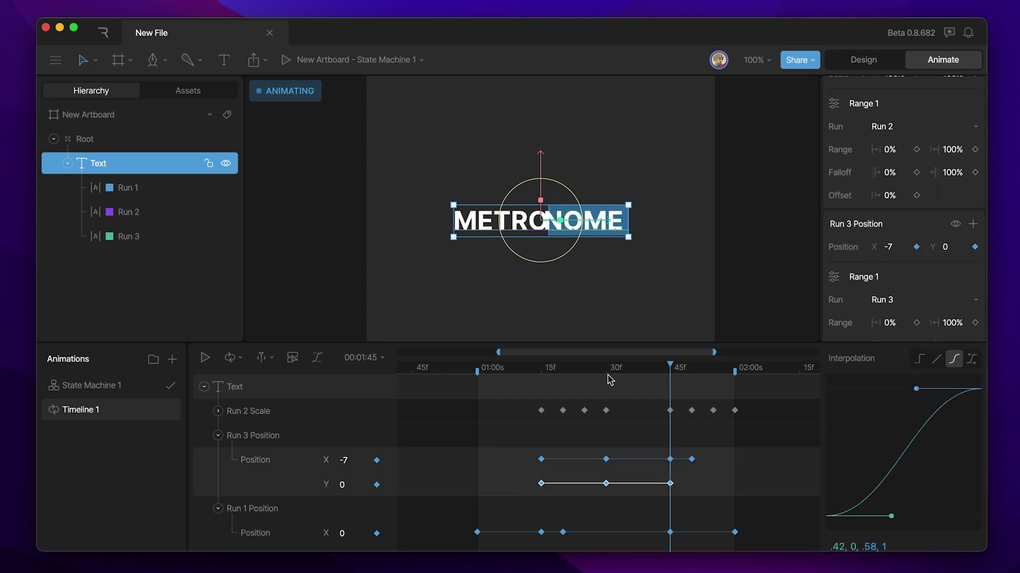
pyautogui.click(485, 366)
pyautogui.press('space')
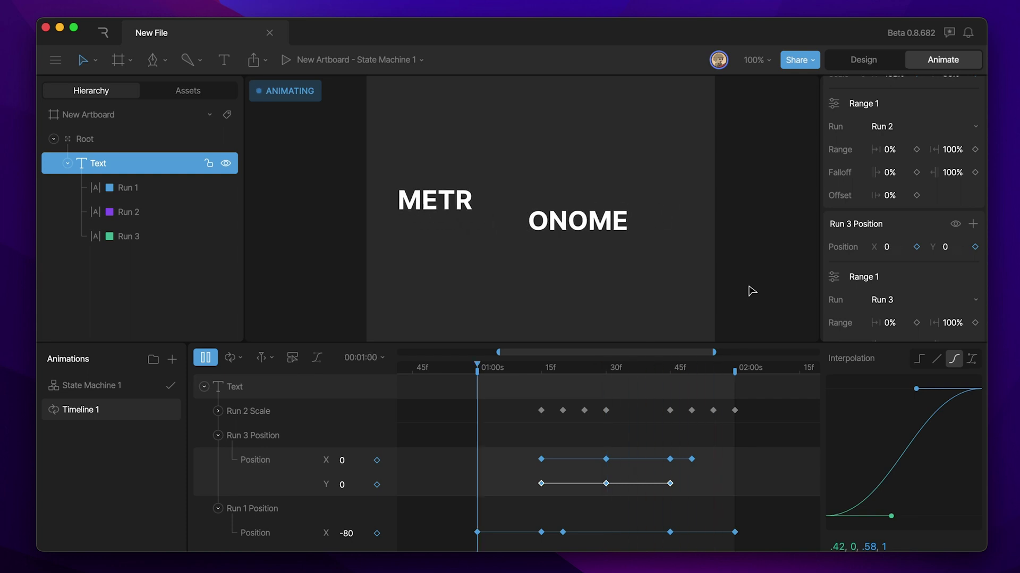